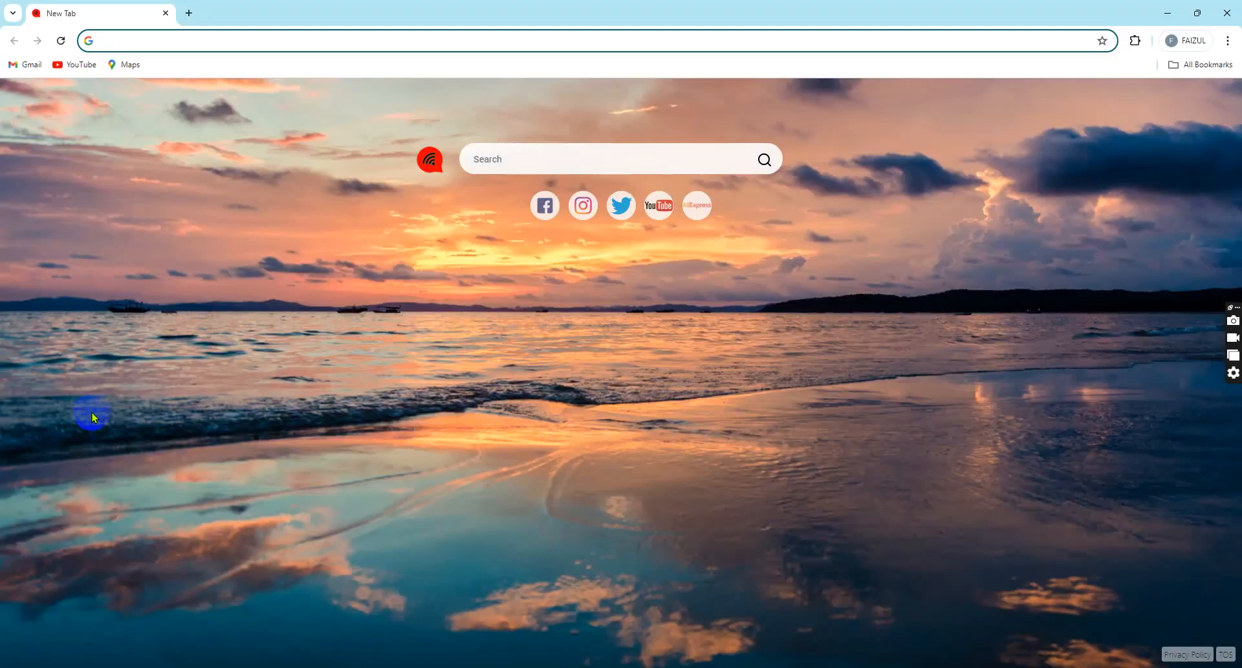
- Go to vat.gov.bd and open the login page of VAT Online Services
left_click(100, 38)
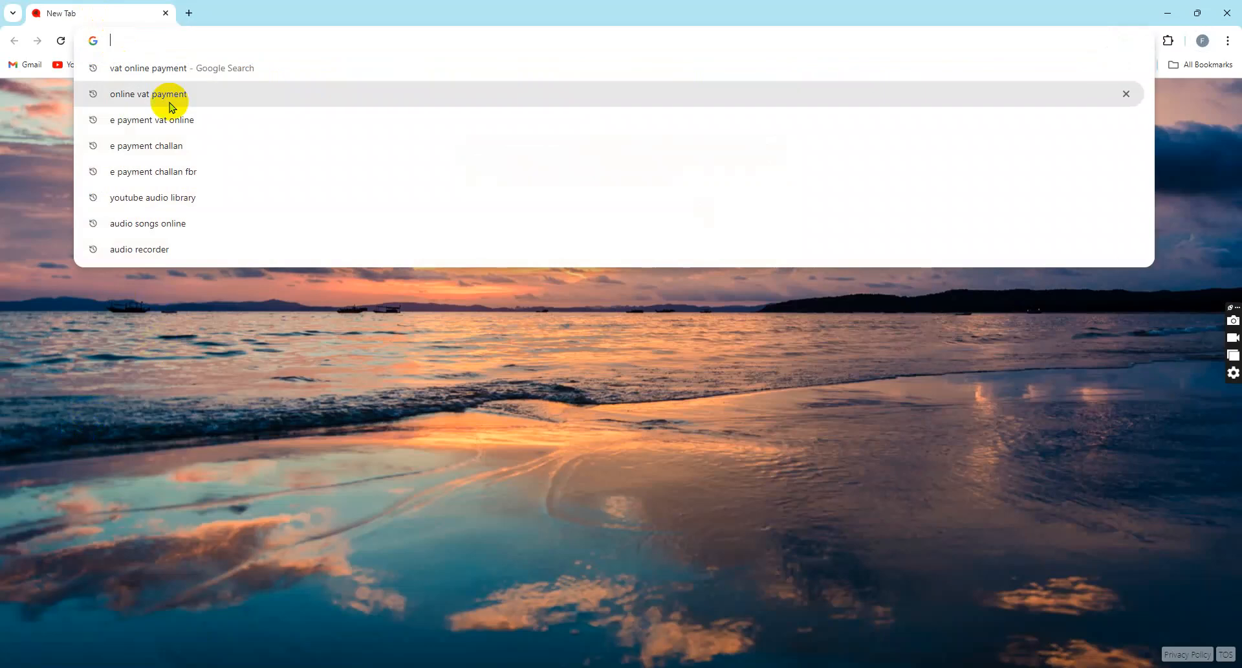
type("va")
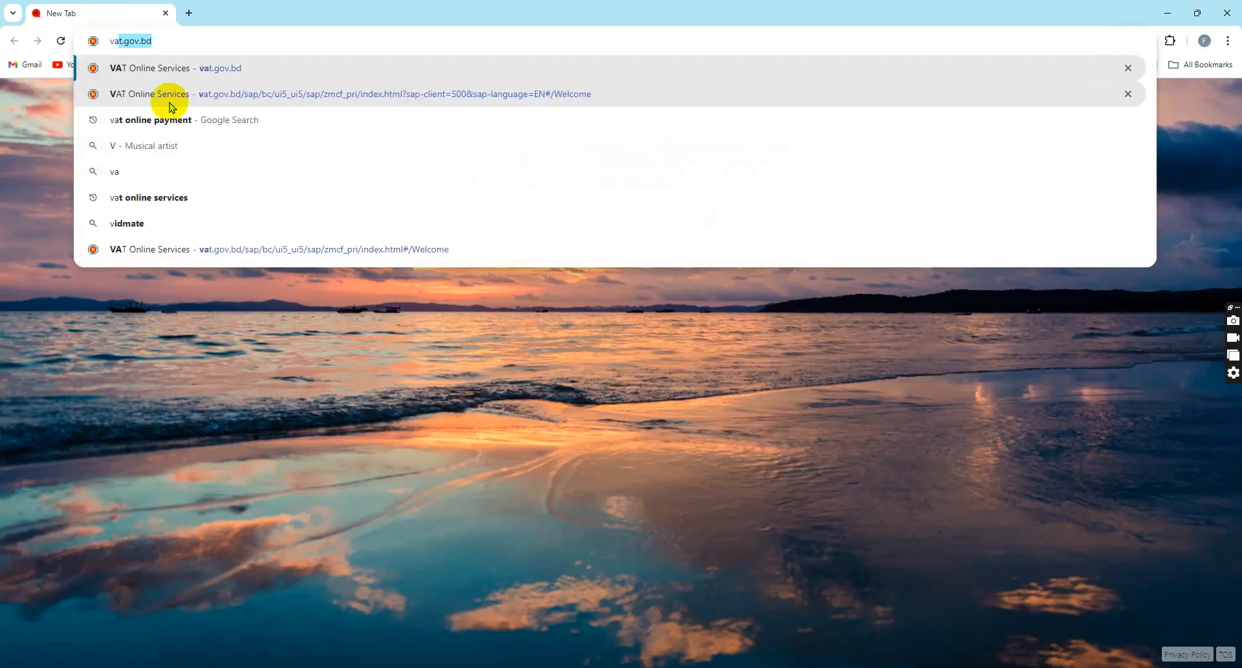
type("t.gov.")
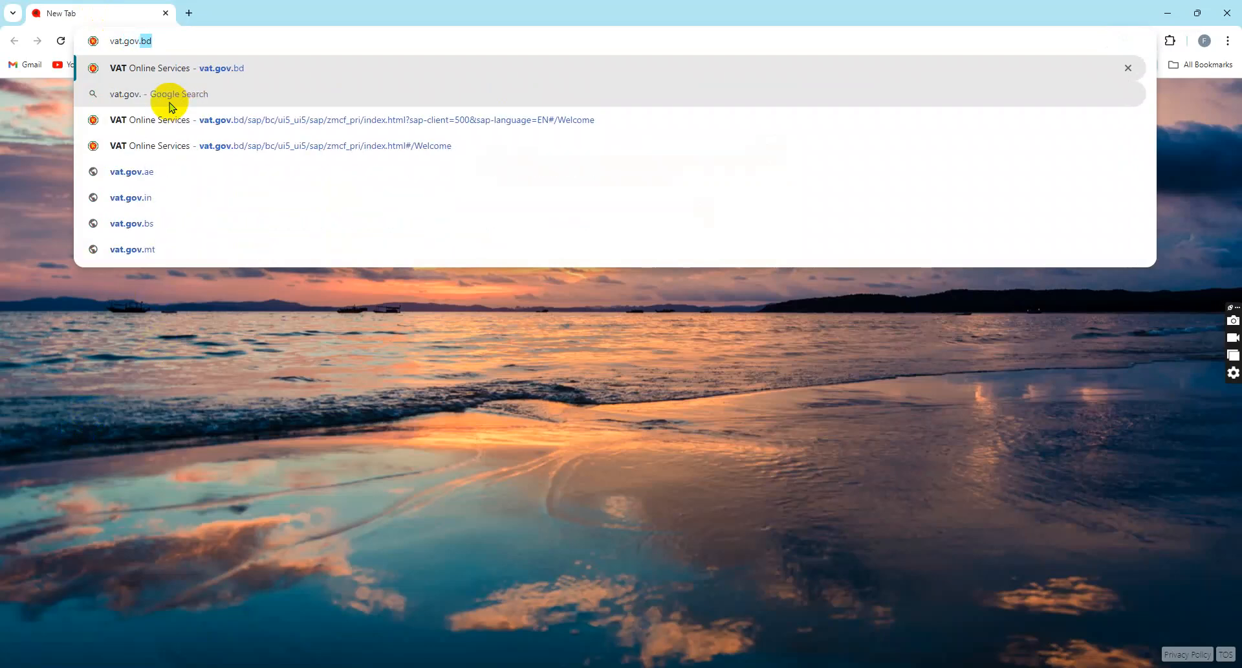
type("bd")
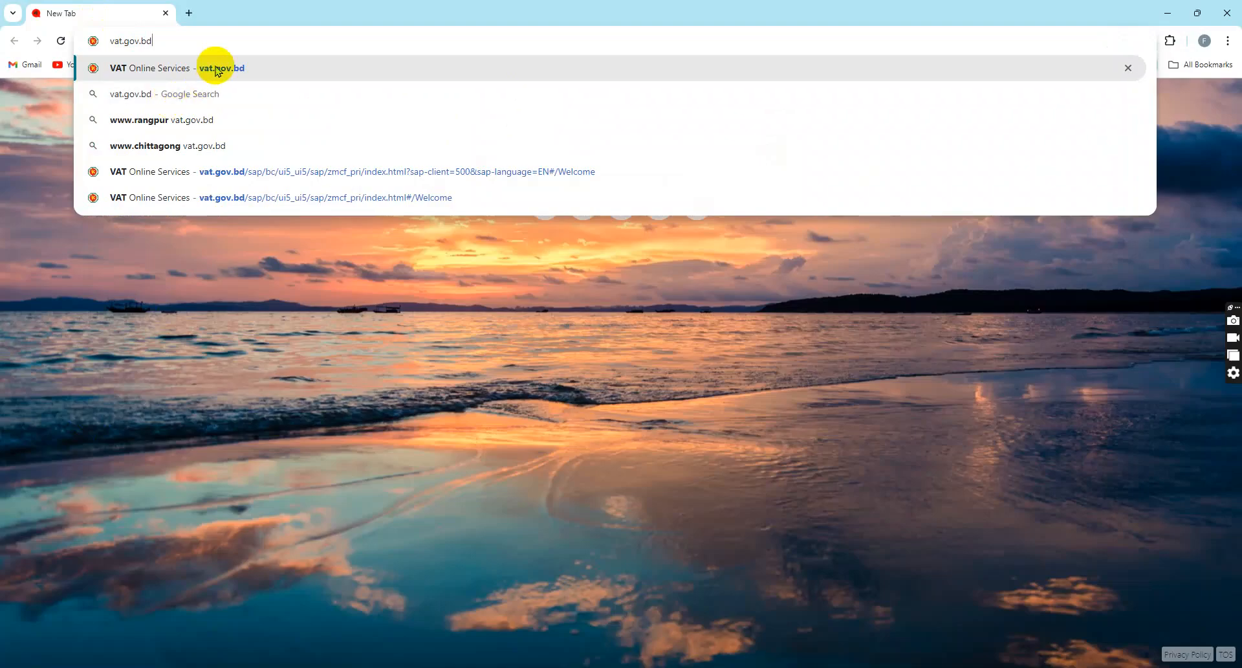
left_click(217, 70)
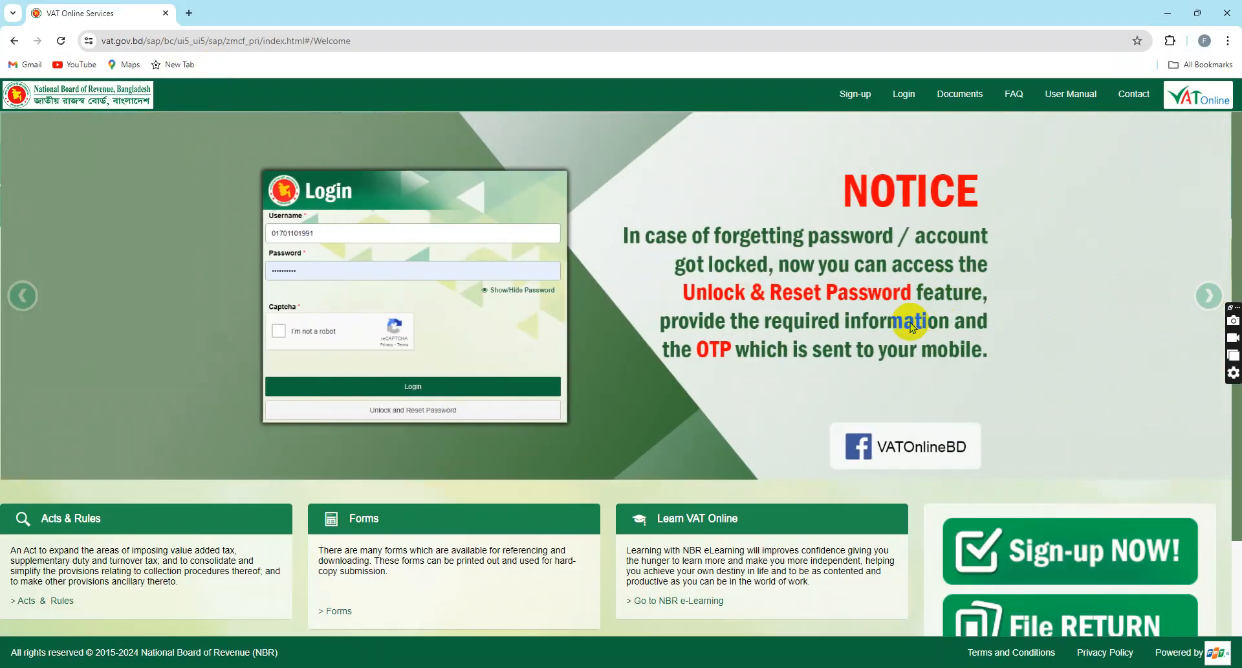
left_click(905, 96)
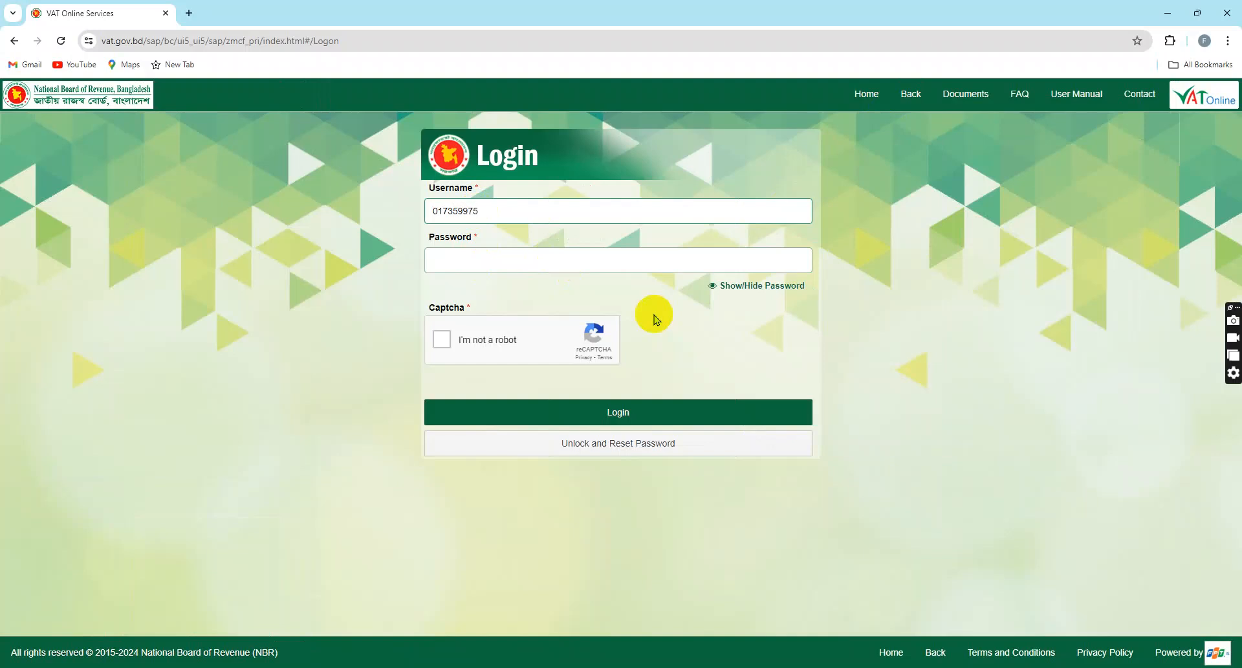
- Log in with the account username and password, complete the captcha, and decline the suggested password change
left_click(479, 264)
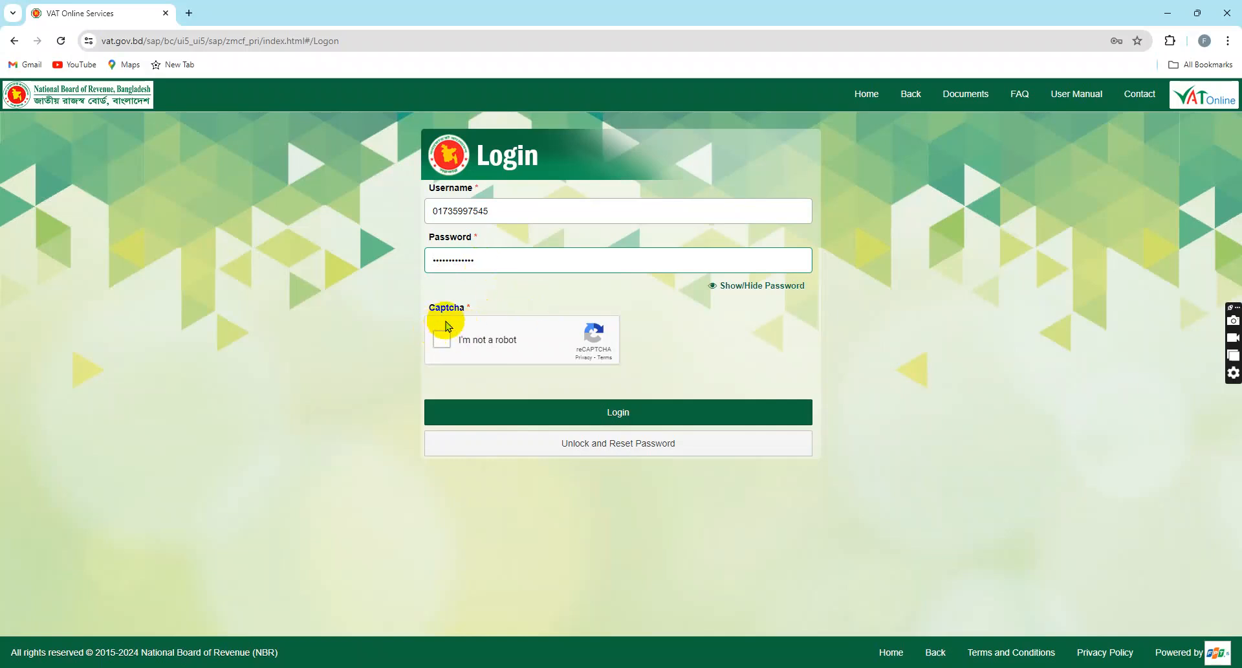
left_click(446, 342)
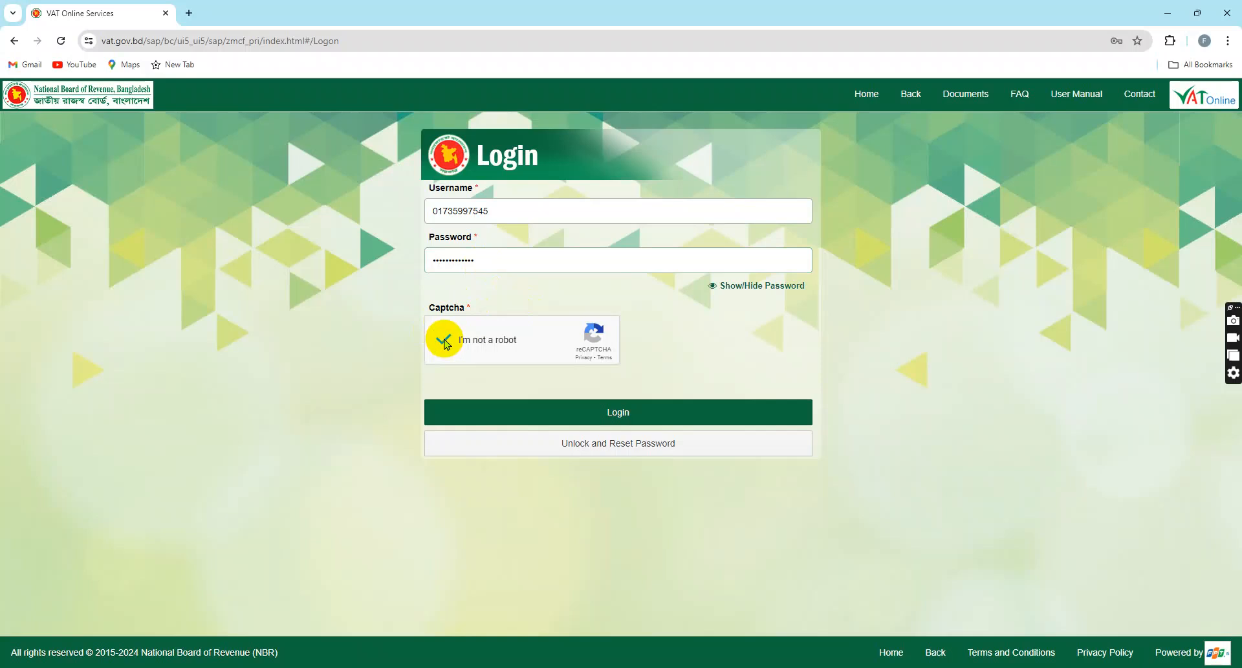
left_click(625, 420)
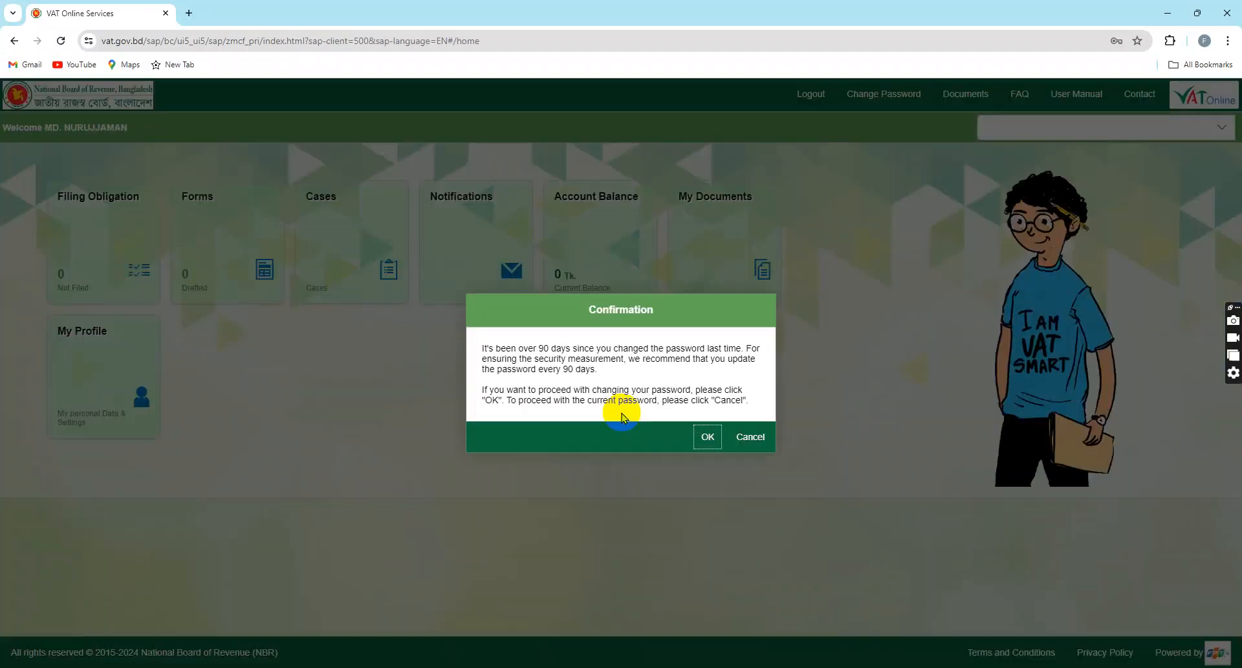
left_click(752, 437)
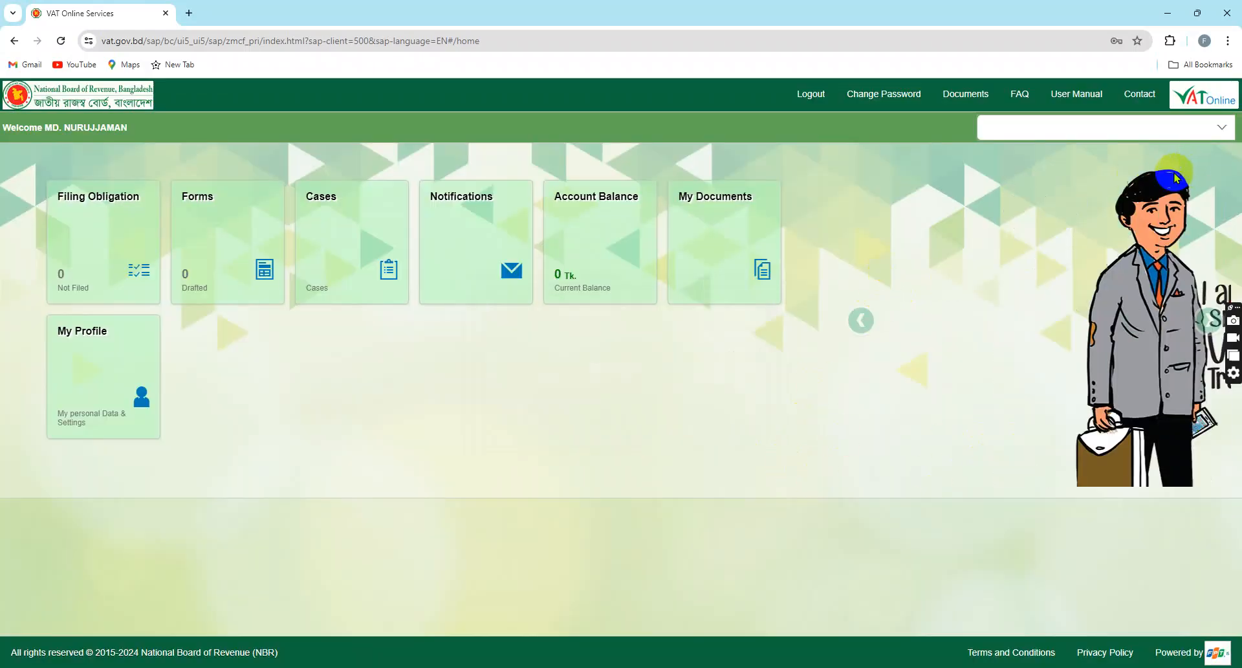
- Switch to acting for Olike Group and open its unfiled Mushak-9.1 Value Added Tax Return for June, 2024
left_click(1223, 130)
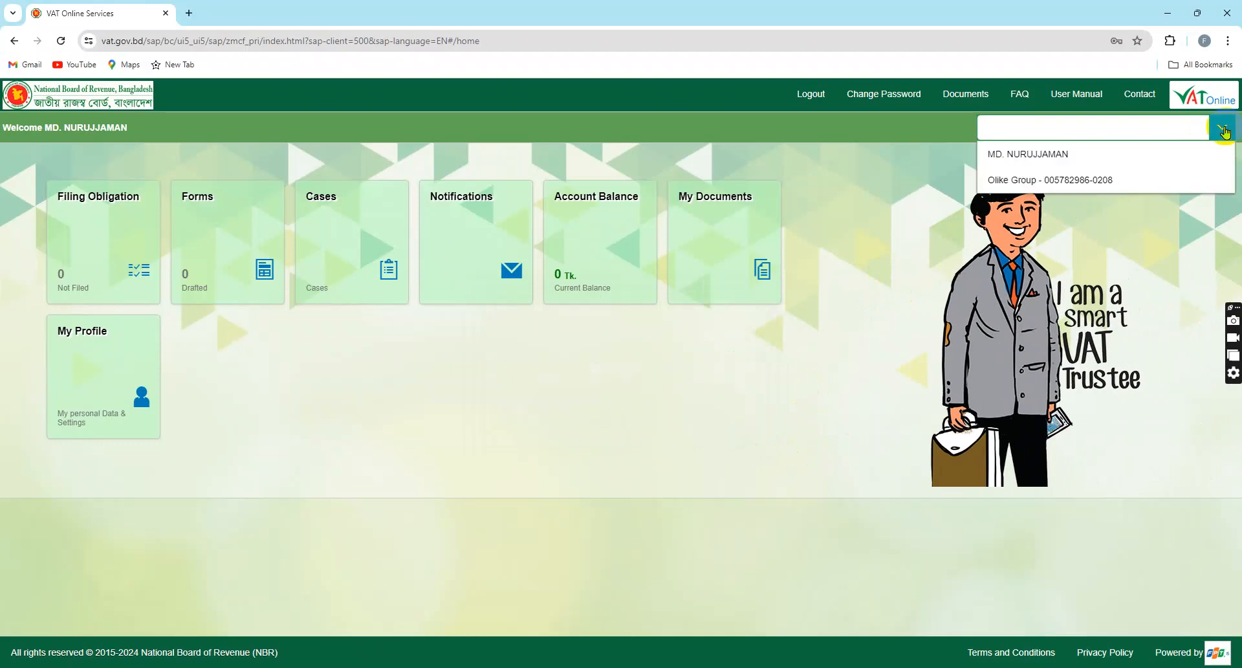
left_click(1021, 183)
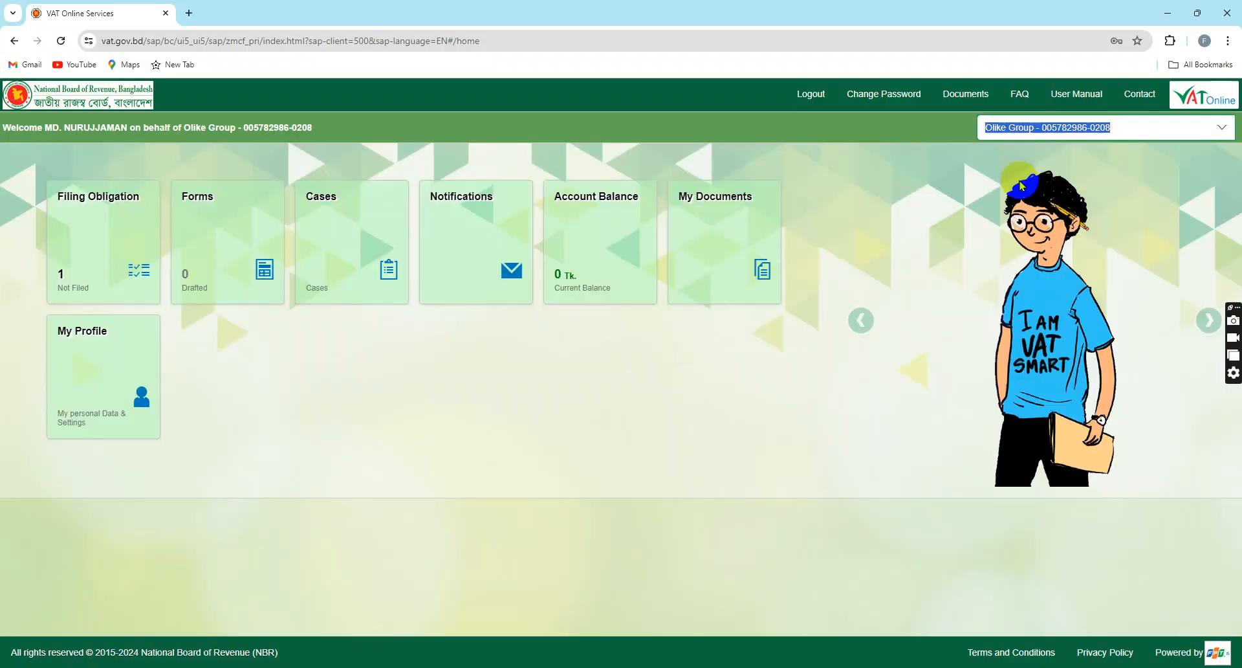
left_click(99, 254)
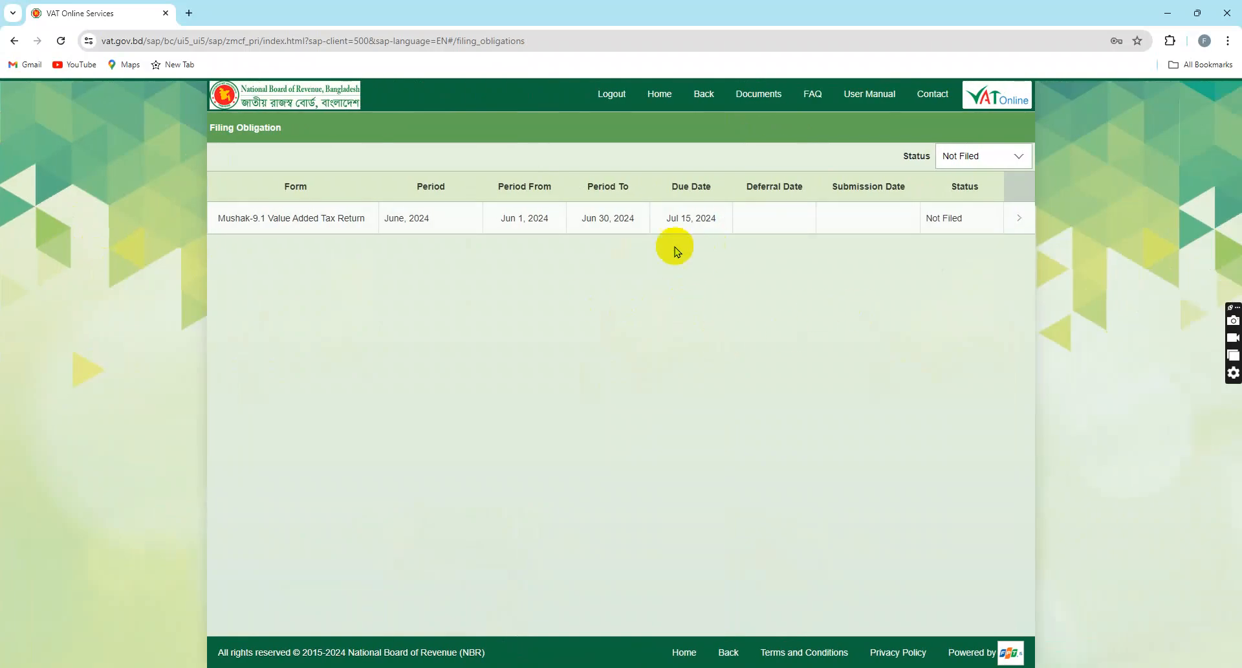
left_click(644, 221)
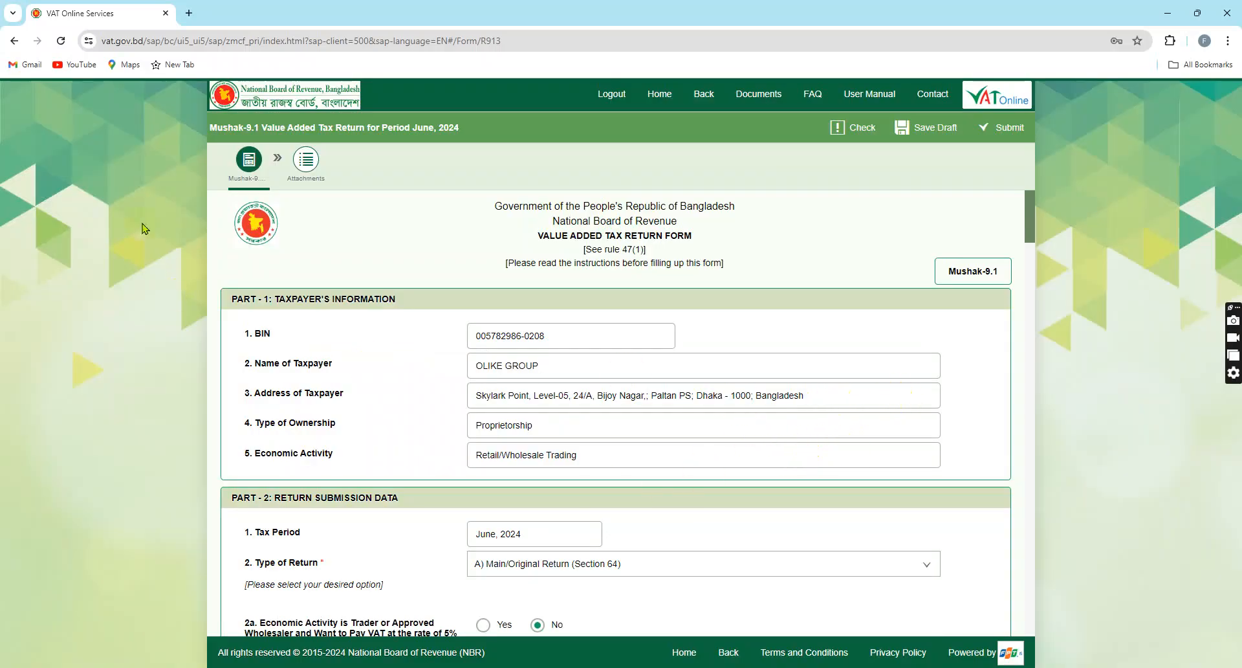
- Open the sub-form for note 8, Retail/Wholesale/Trade Based Supply, in Part 3 of the return
left_click(484, 336)
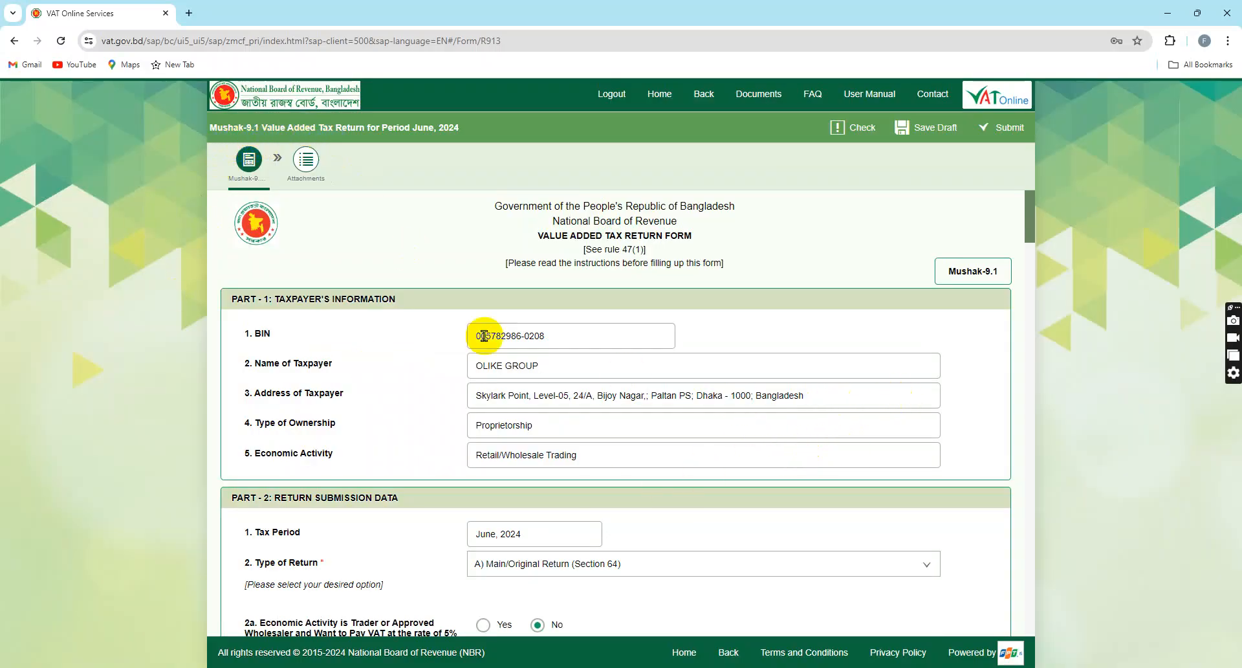
scroll(679, 451, "down", 5)
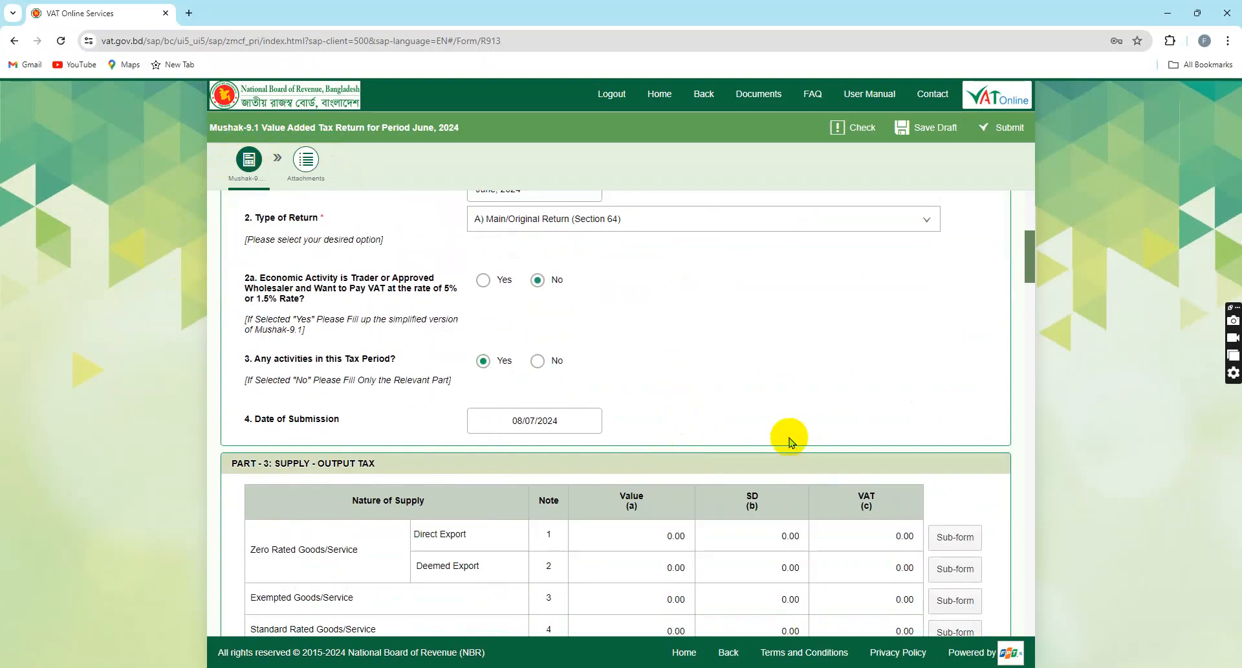
scroll(743, 476, "down", 5)
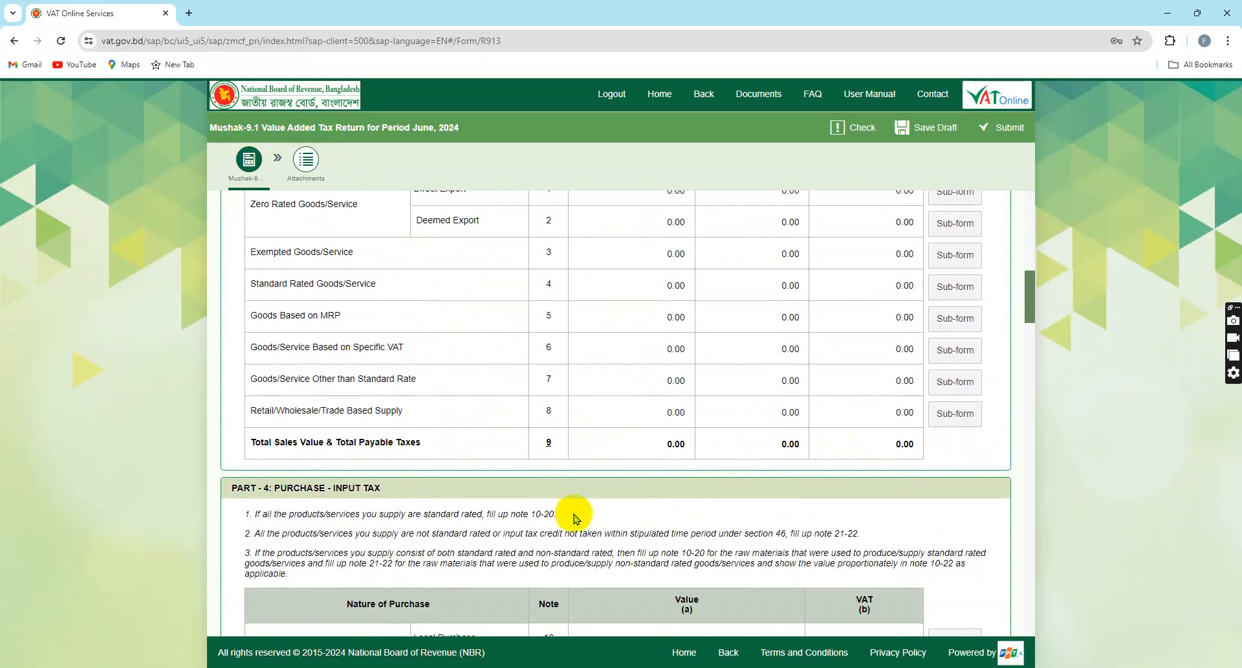
double_click(958, 421)
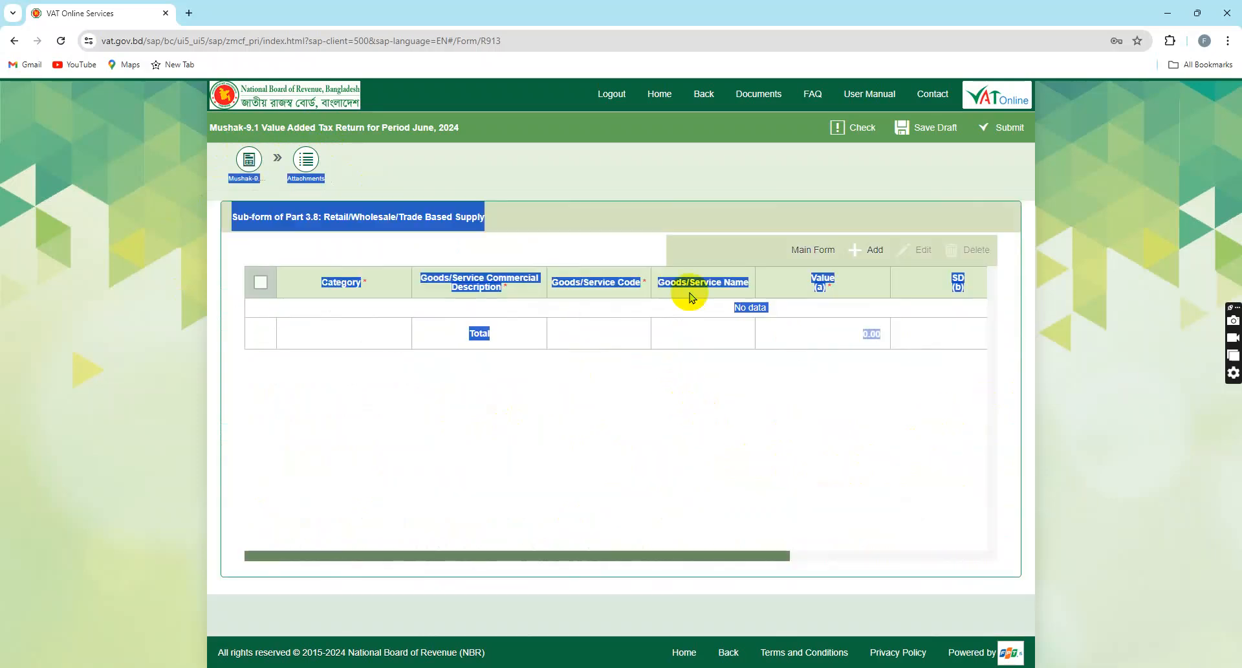
left_click(621, 213)
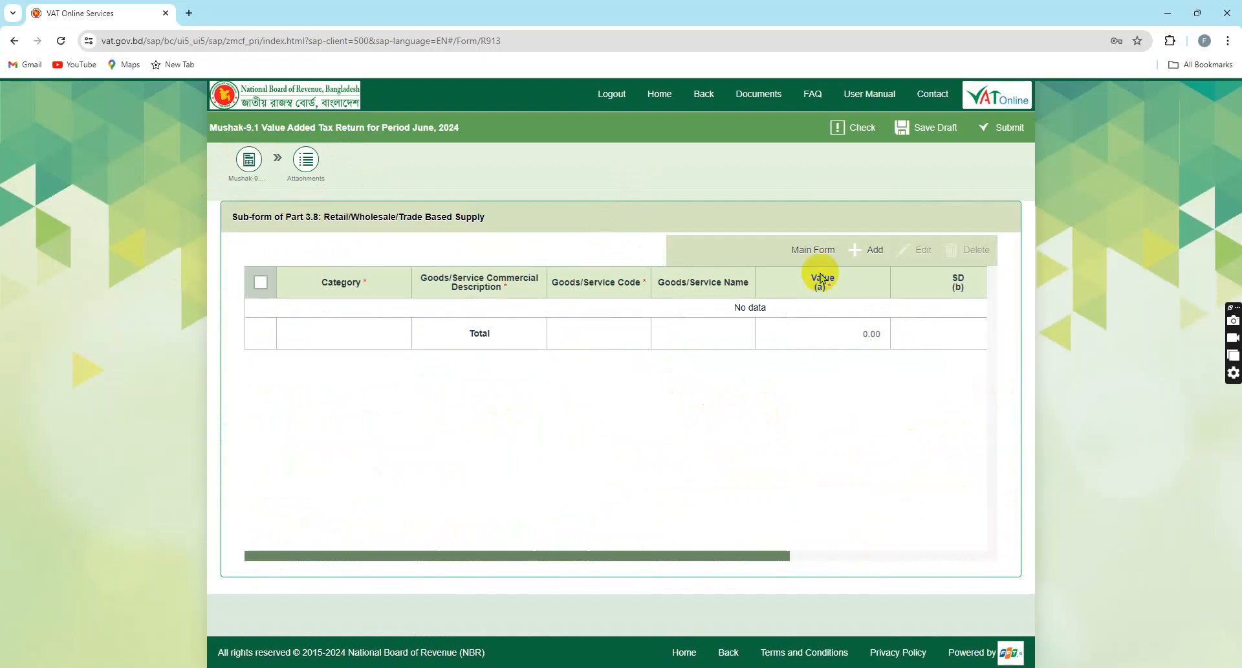
- Add a supply row with category Commercial Importer/Other Traders (VAT 5%, SD 0%) and commercial description "mobile accessories supply"
left_click(854, 259)
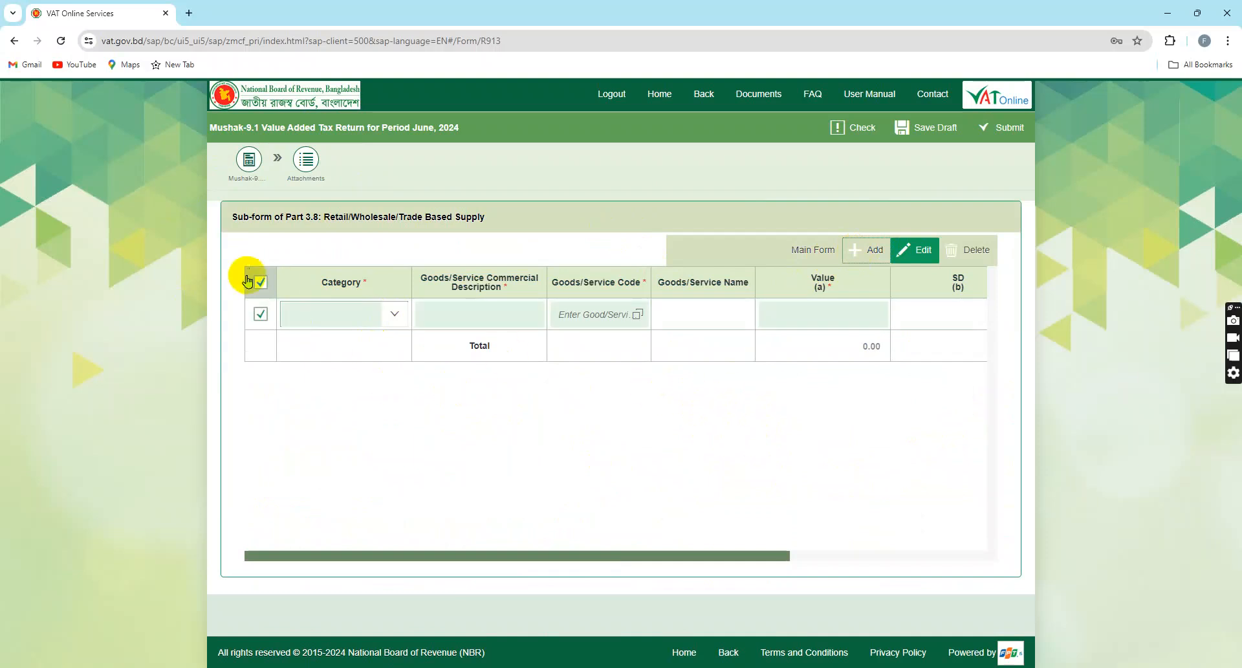
left_click(395, 315)
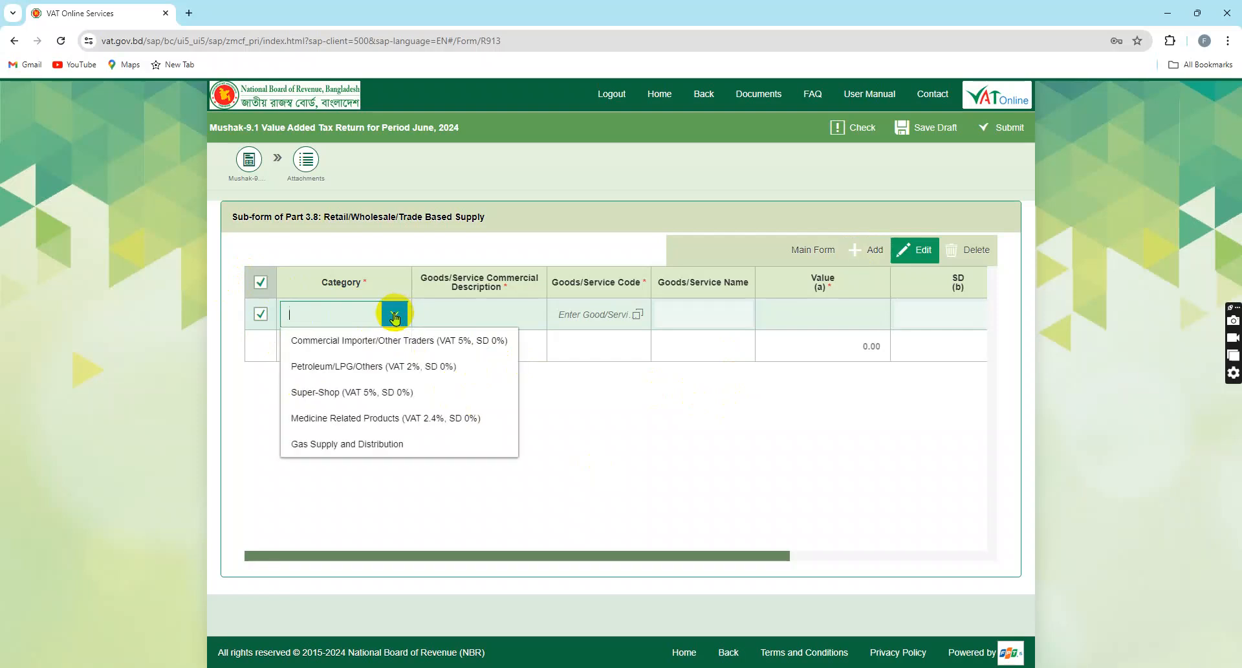
left_click(417, 343)
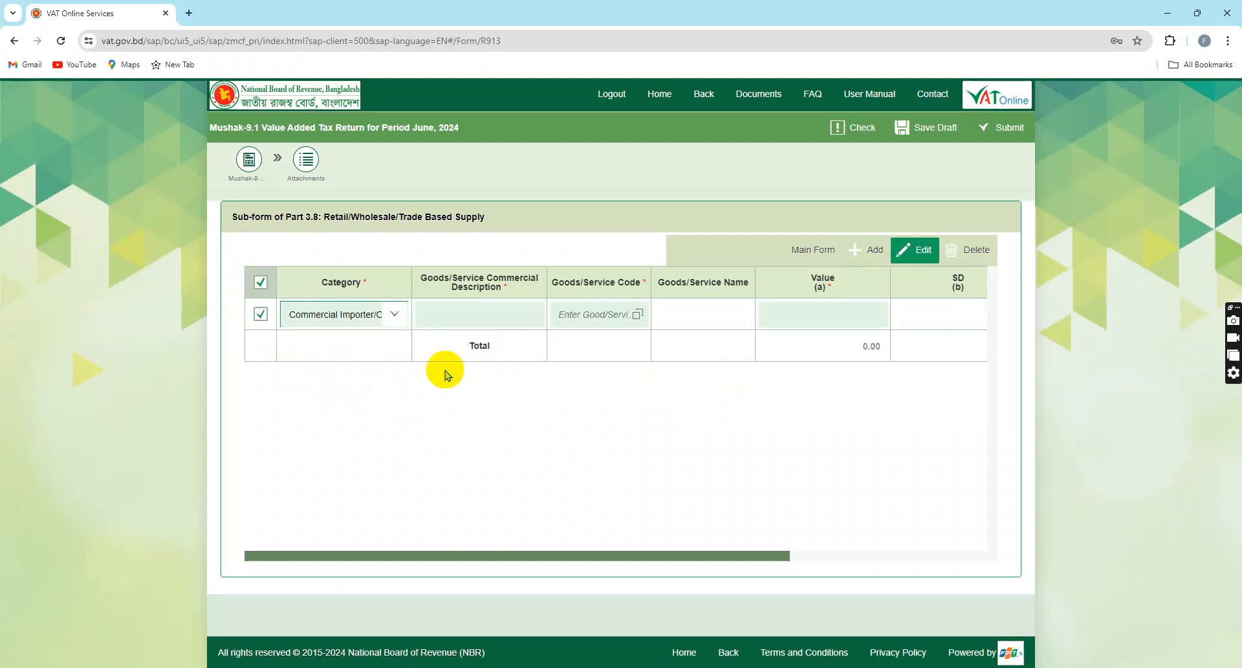
left_click(480, 314)
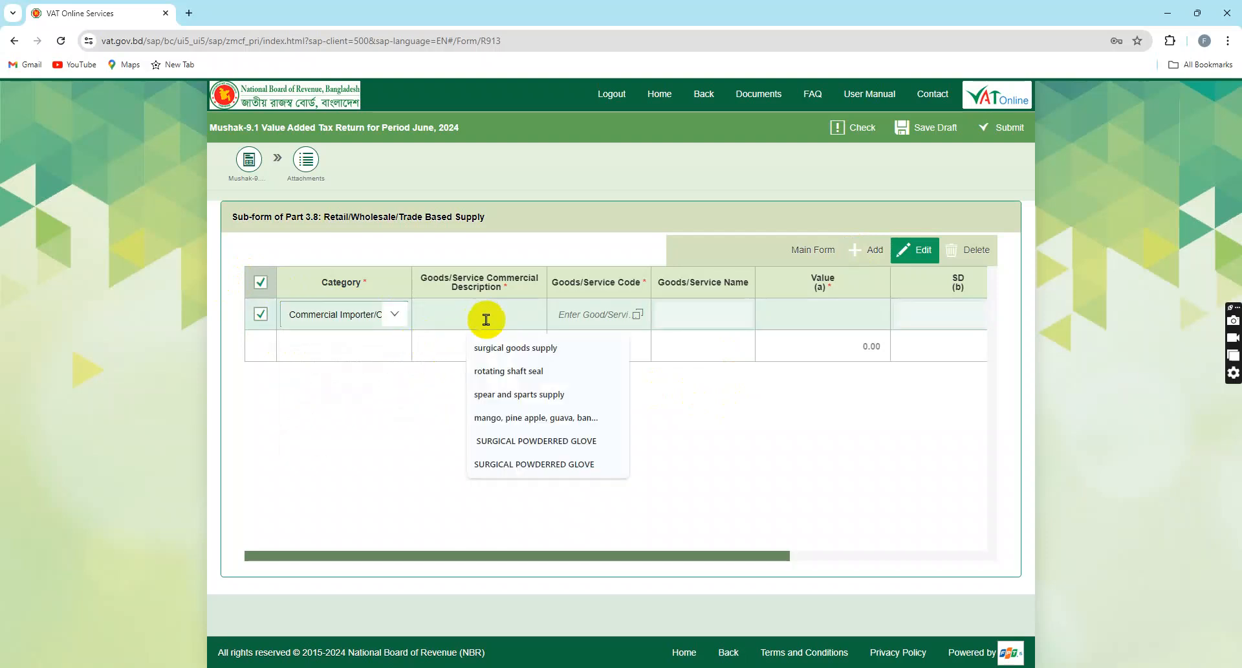
type("mobile")
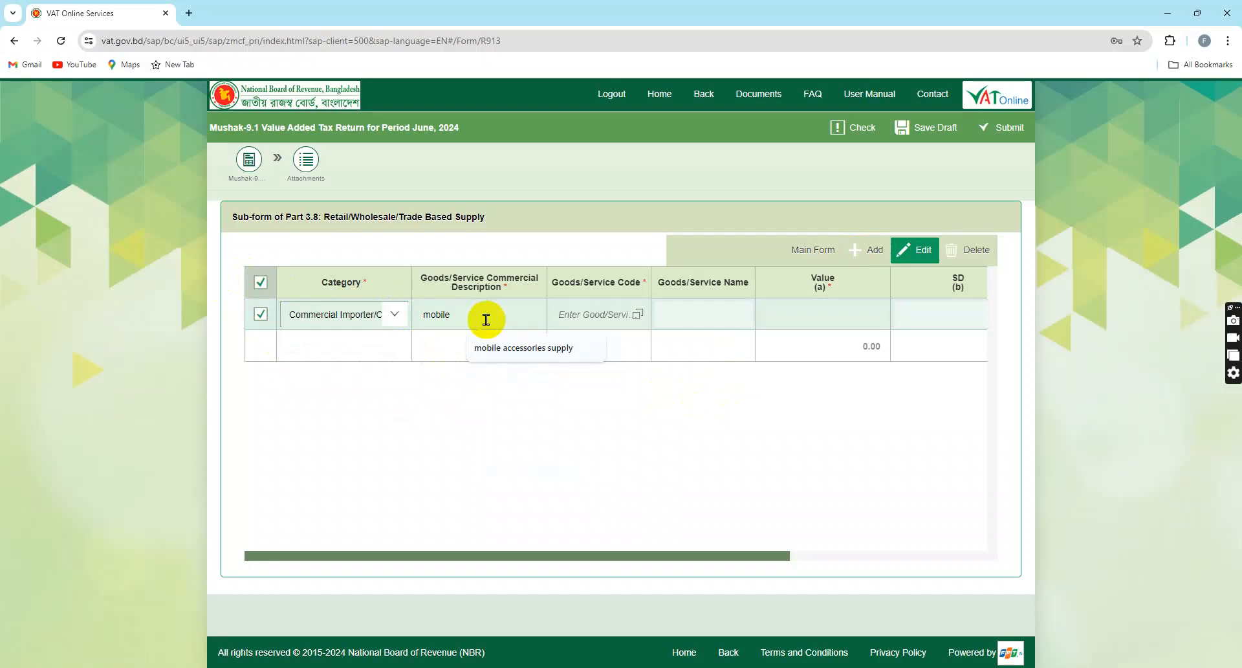
left_click(495, 347)
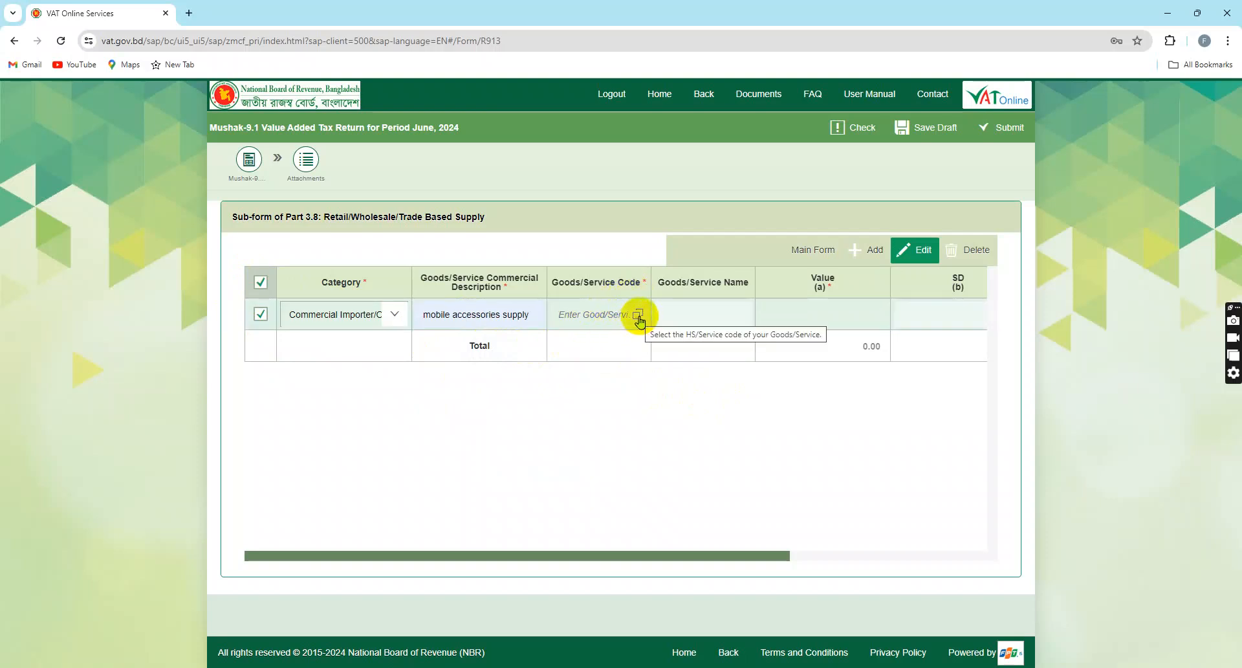
- Search the goods codes for 8518.30 and assign 8518.30.00, Headphones, Earphones And Combined Microphone/Speaker Sets, to the supply row
left_click(638, 315)
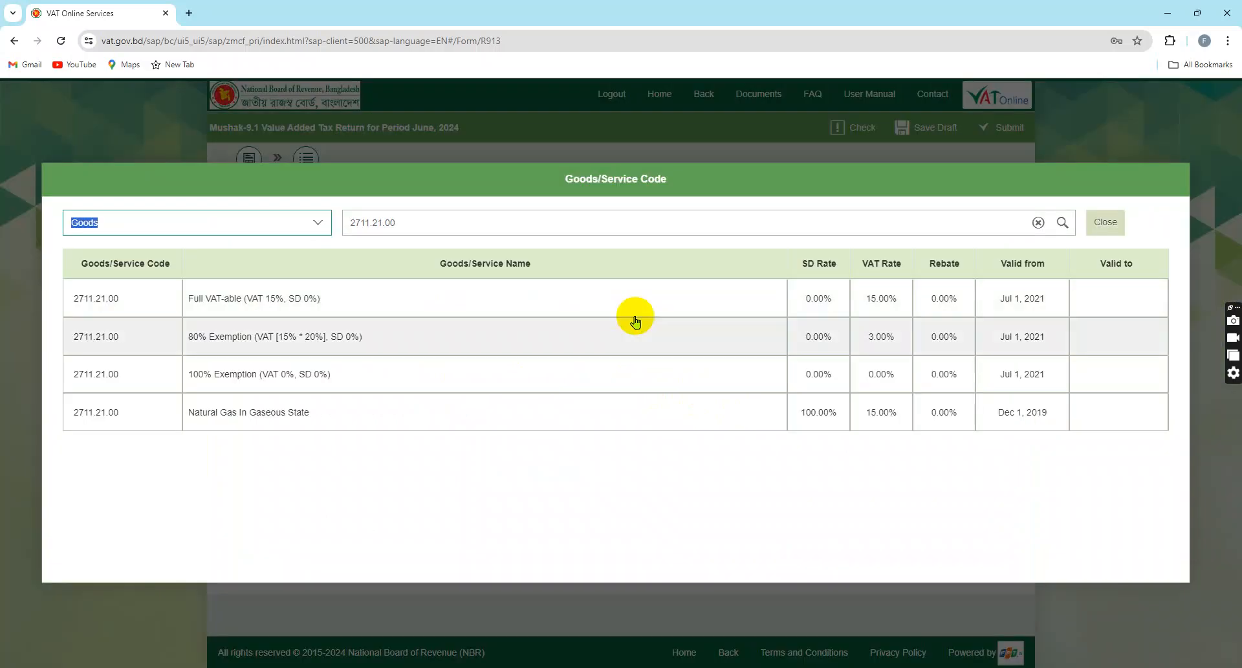
left_click(427, 222)
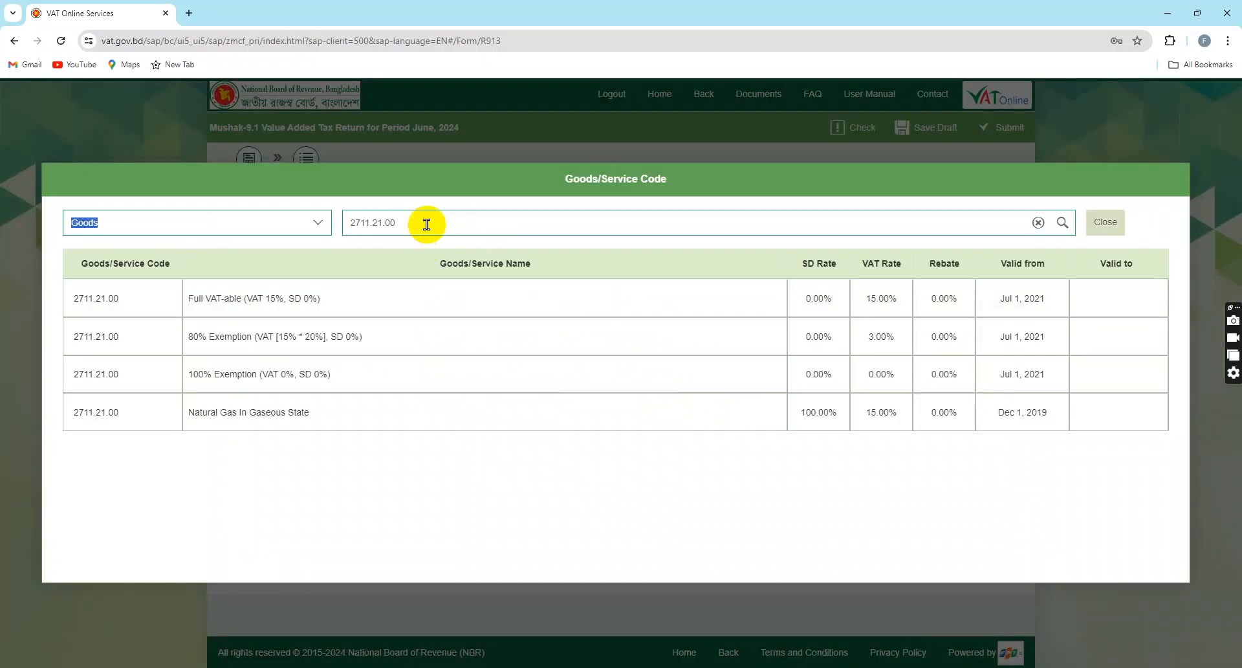
key("BackSpace")
key("BackSpace")
key("BackSpace")
key("BackSpace")
key("BackSpace")
key("BackSpace")
key("BackSpace")
key("BackSpace")
key("BackSpace")
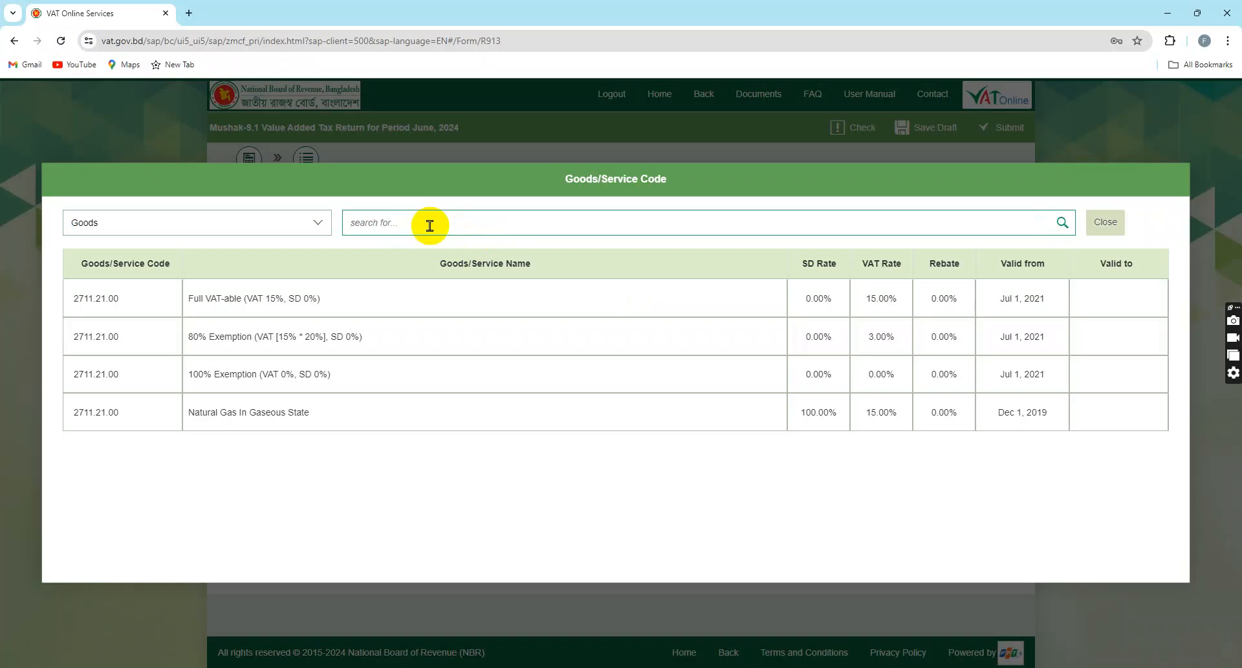
type("8518.")
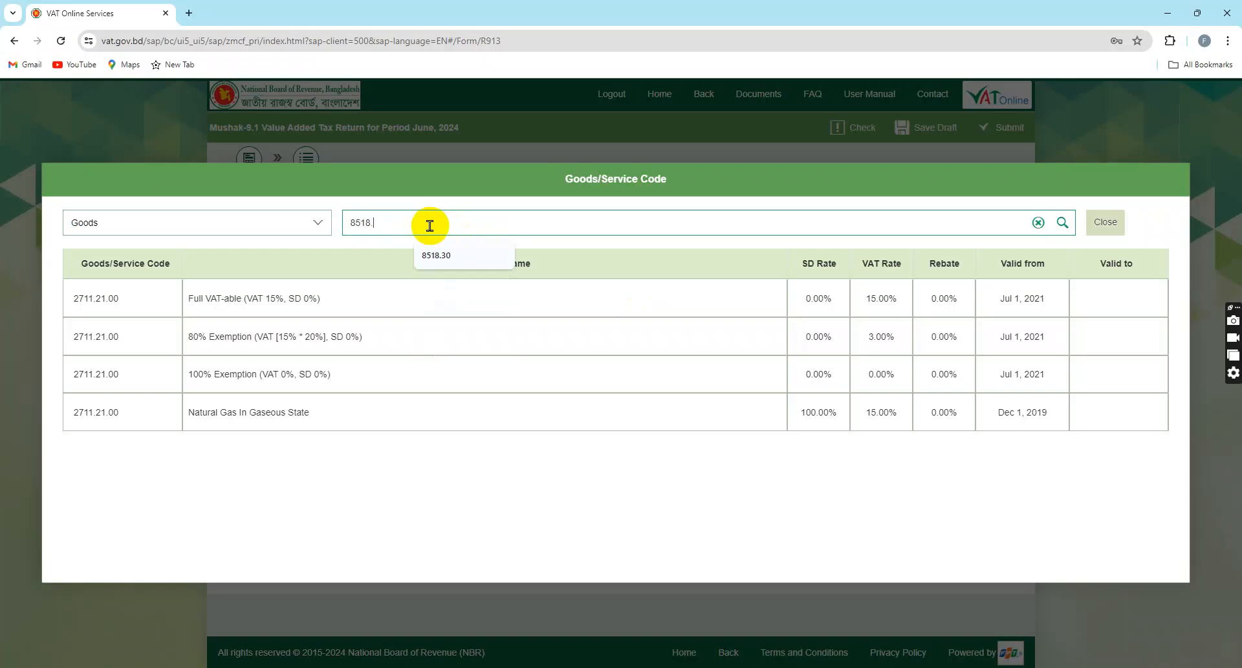
type("30")
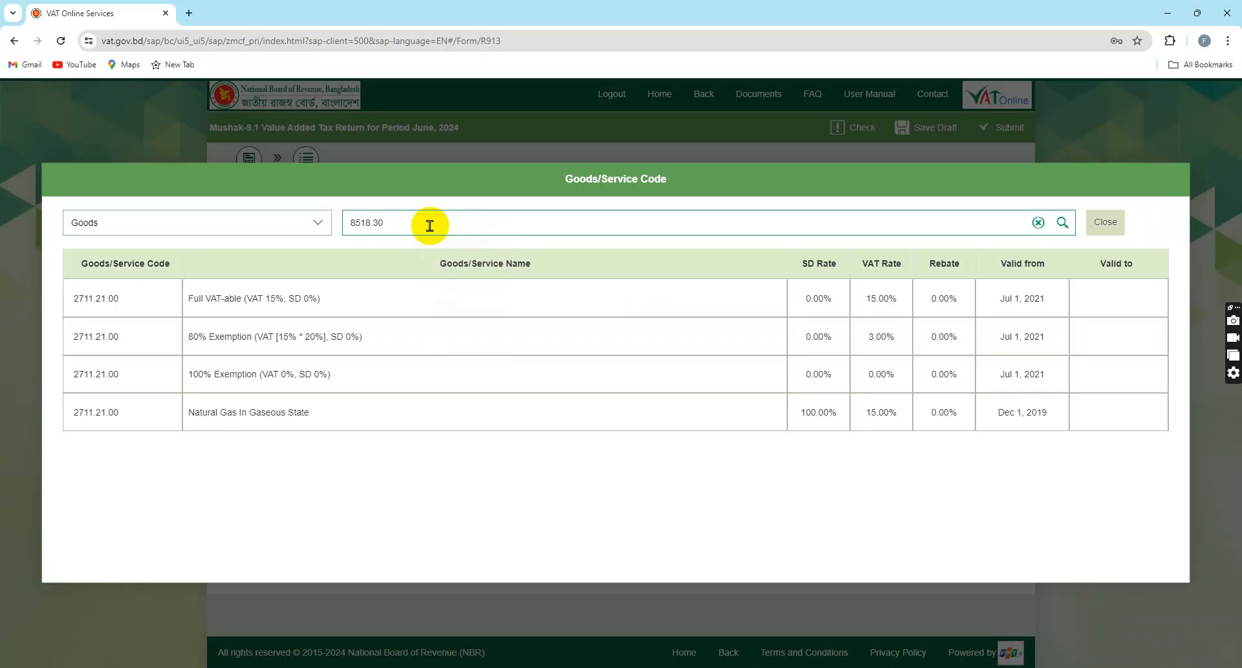
left_click(1062, 222)
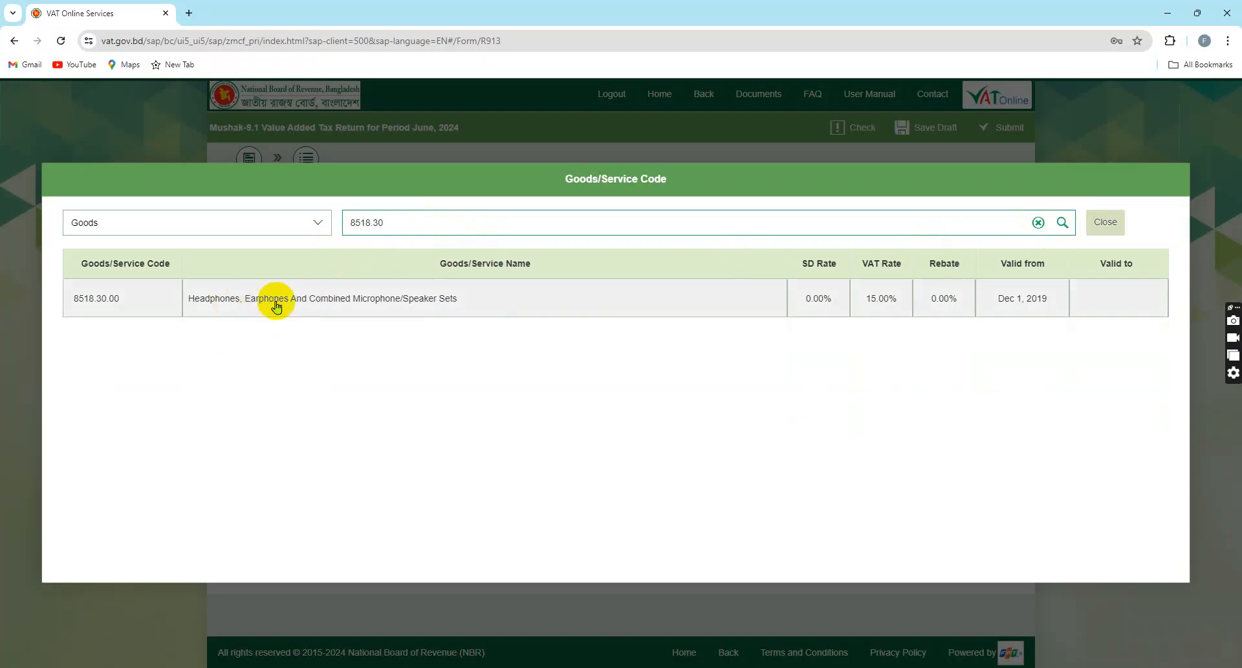
left_click(328, 303)
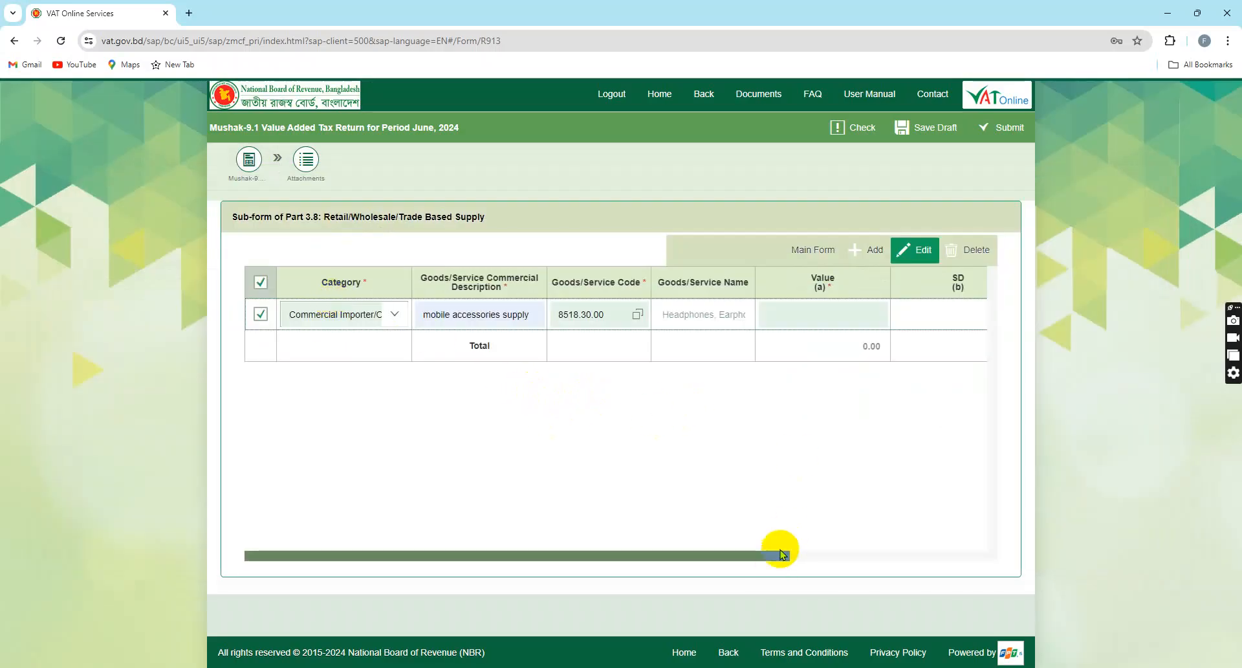
- Set the supply value of the mobile accessories row to 60000
left_click_drag(779, 554, 950, 554)
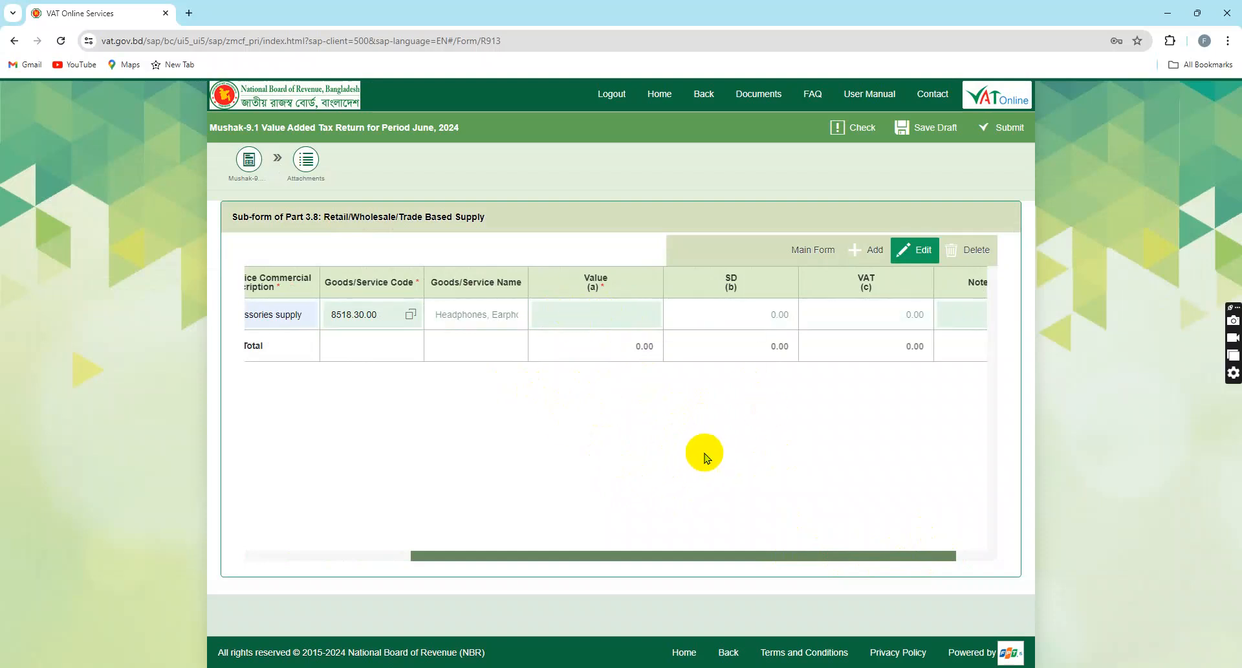
left_click(620, 313)
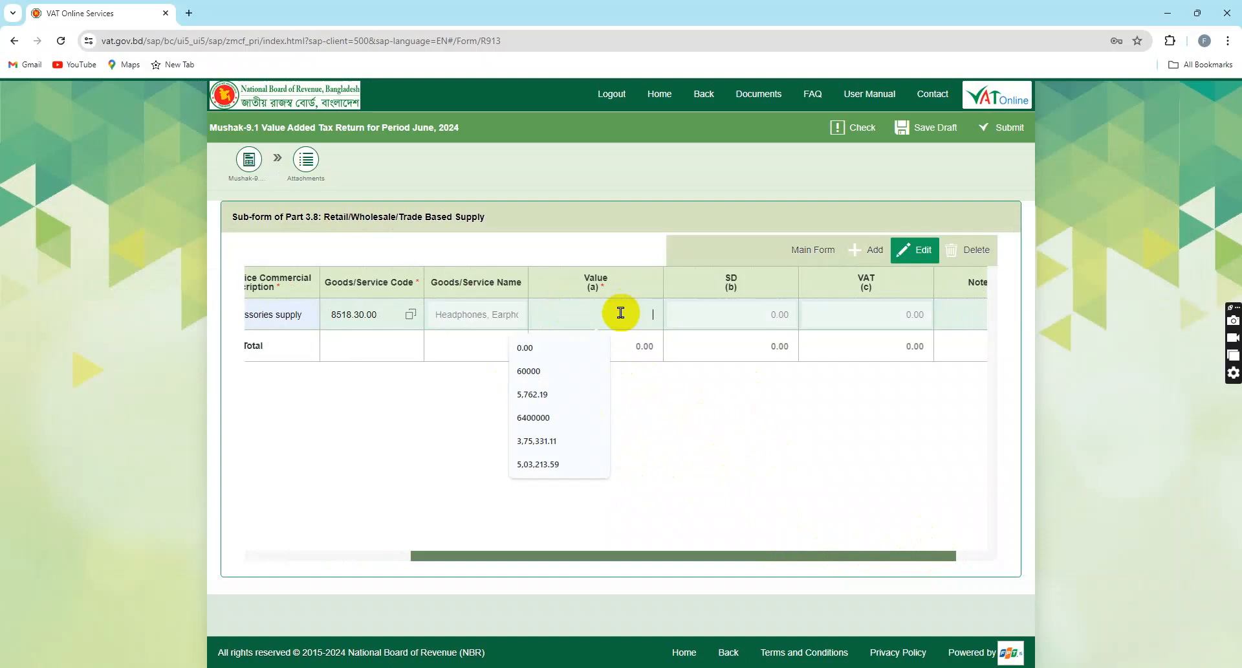
left_click(532, 373)
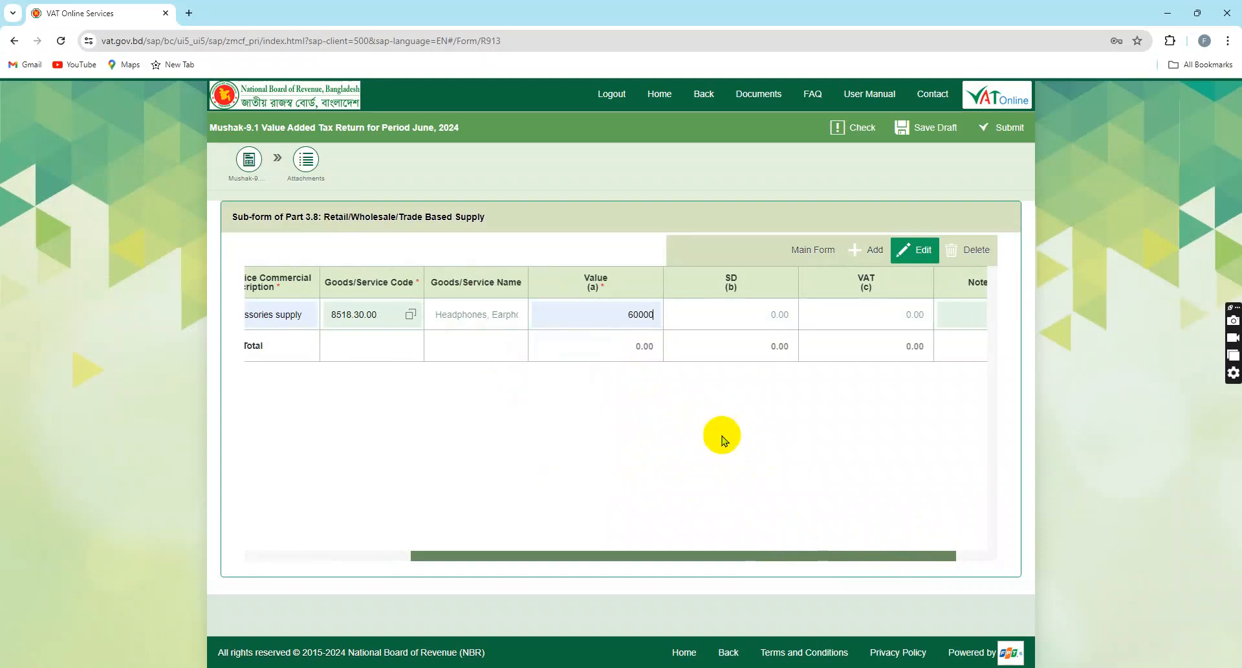
- Return to the main form and add a deposit row in the Part 9 note 58 sub-form, VAT Deposit for the Current Tax Period
left_click_drag(902, 557, 925, 551)
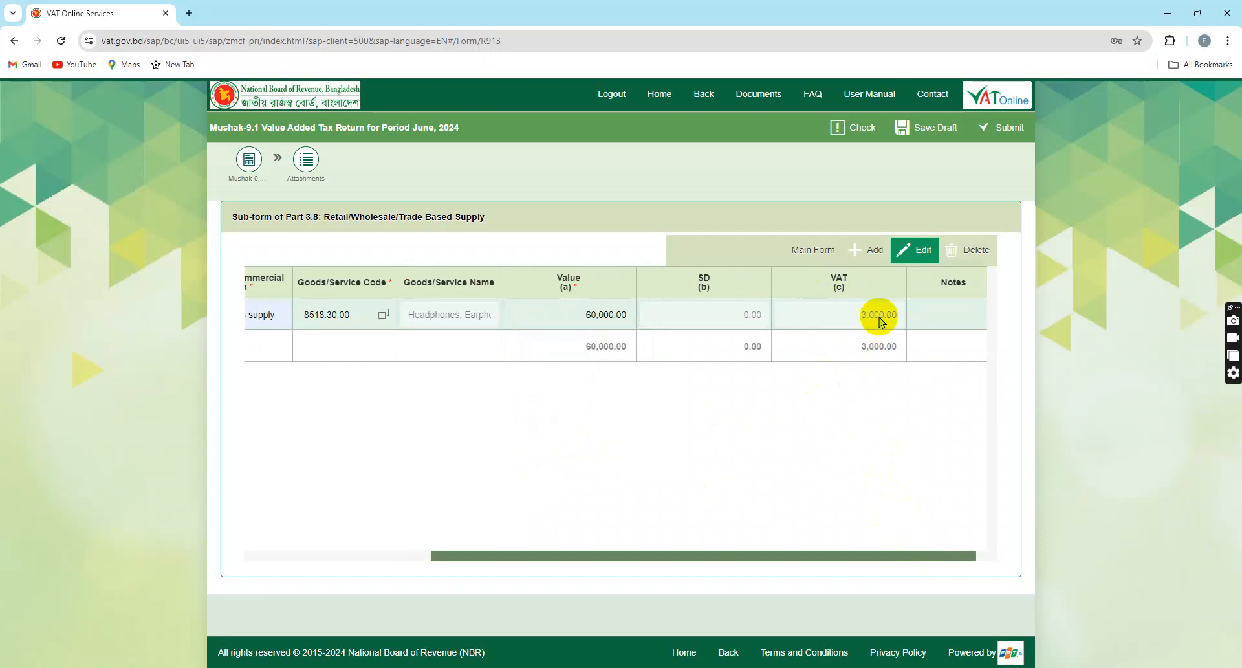
left_click_drag(962, 553, 940, 529)
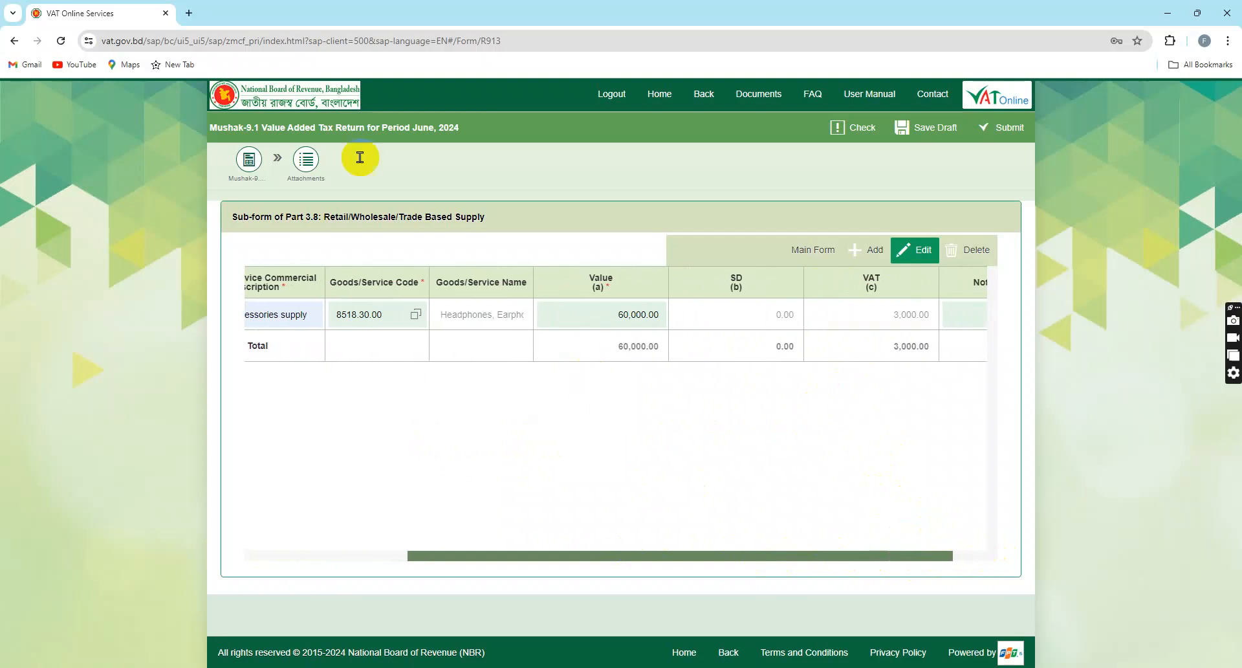
left_click(249, 162)
scroll(817, 365, "down", 10)
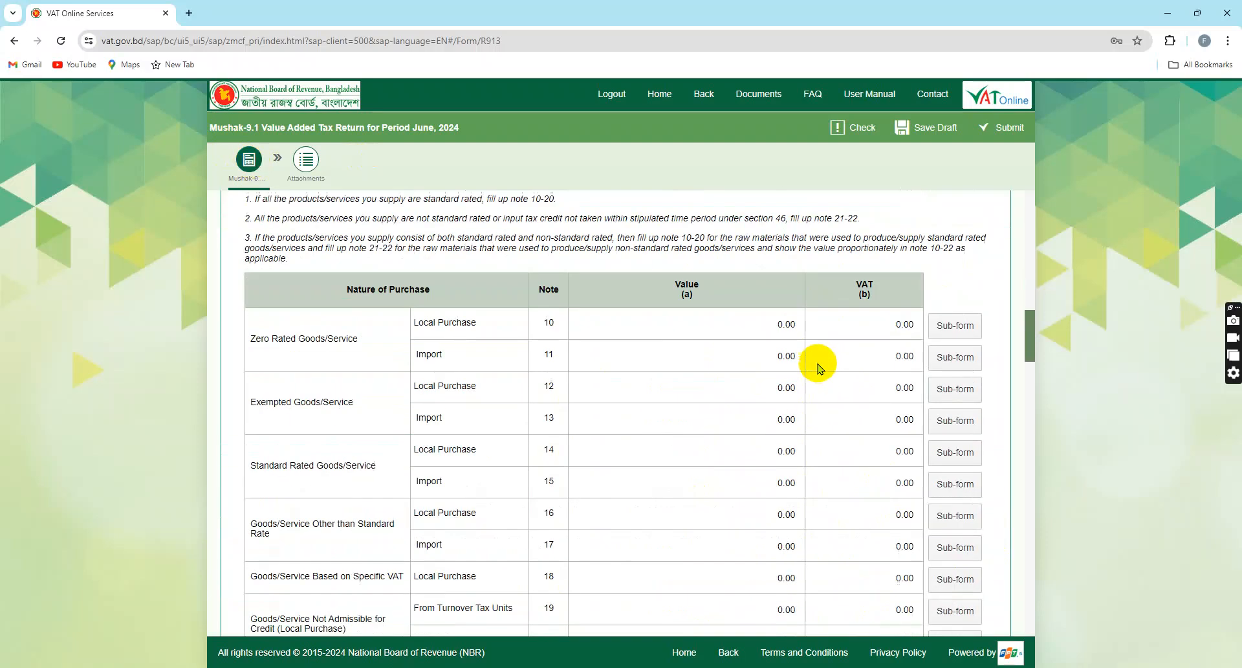
scroll(817, 367, "down", 12)
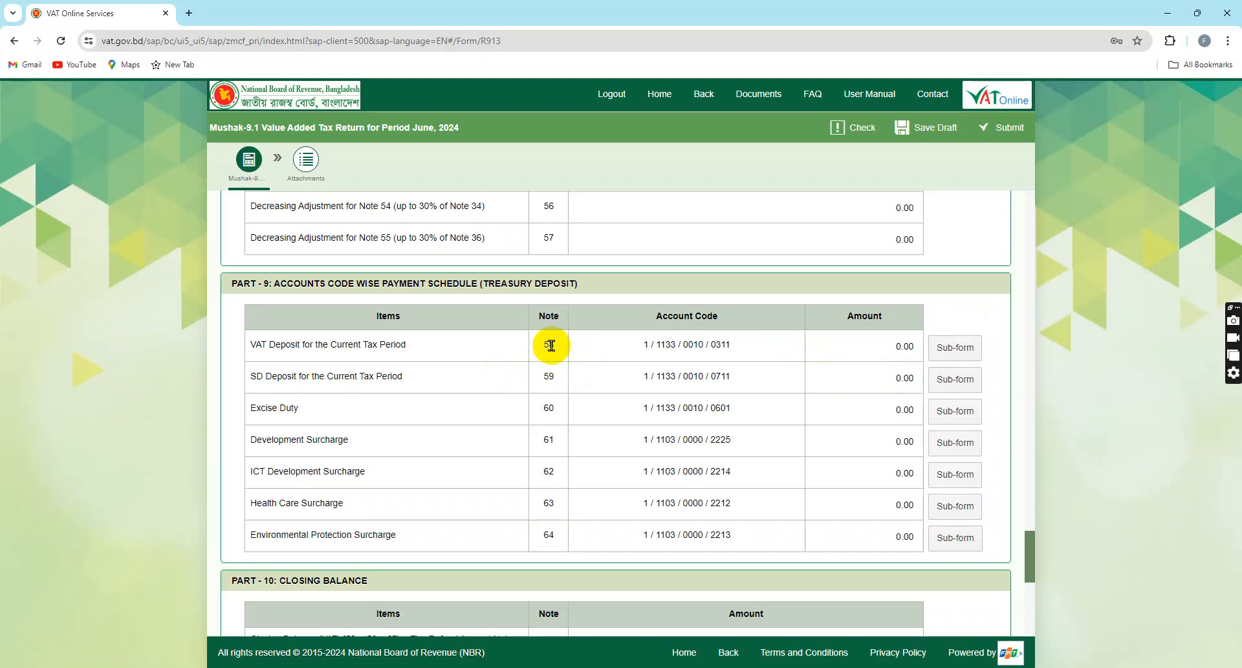
left_click(955, 349)
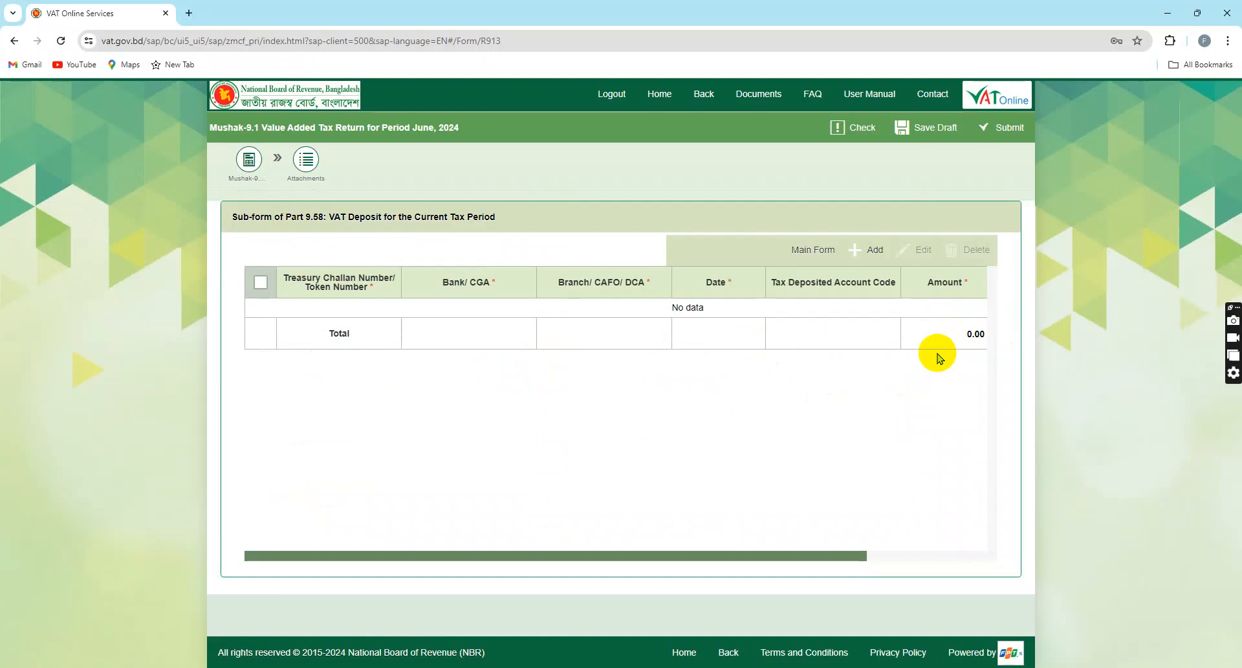
left_click(858, 255)
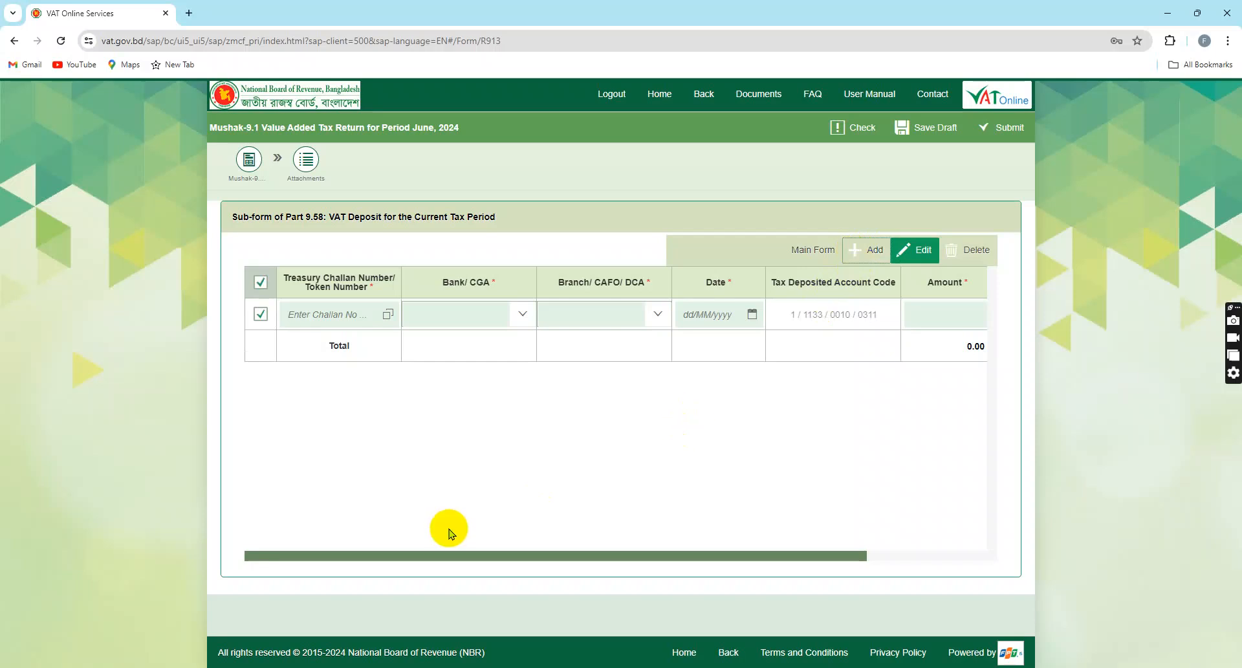
- Switch to the desktop, open the OLIKE GROUP VAT CHALLAN JUNE-2024 PDF and copy its challan number
left_click(1169, 14)
double_click(368, 200)
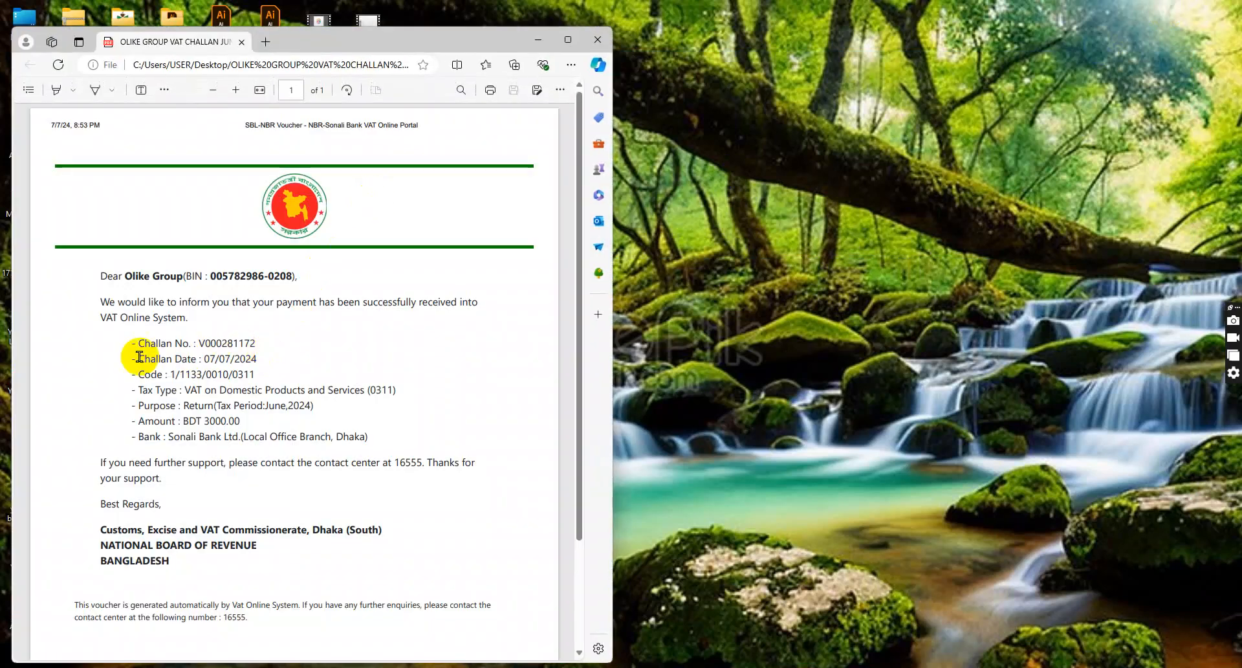
left_click_drag(246, 340, 212, 340)
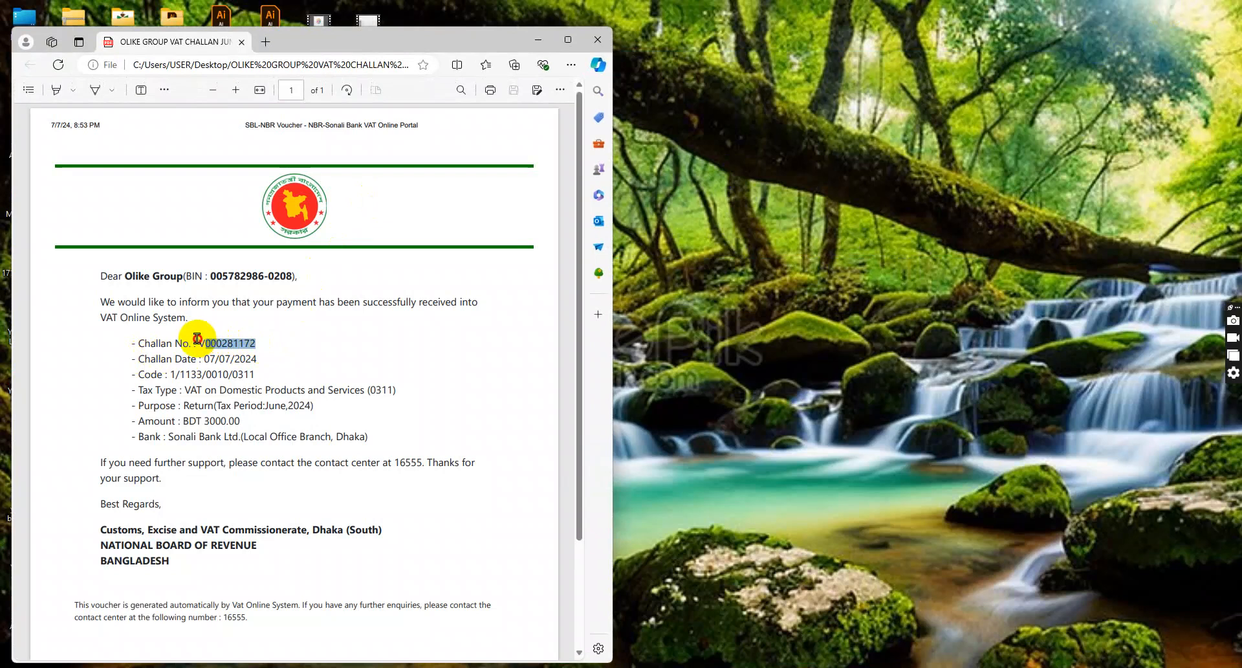
right_click(196, 339)
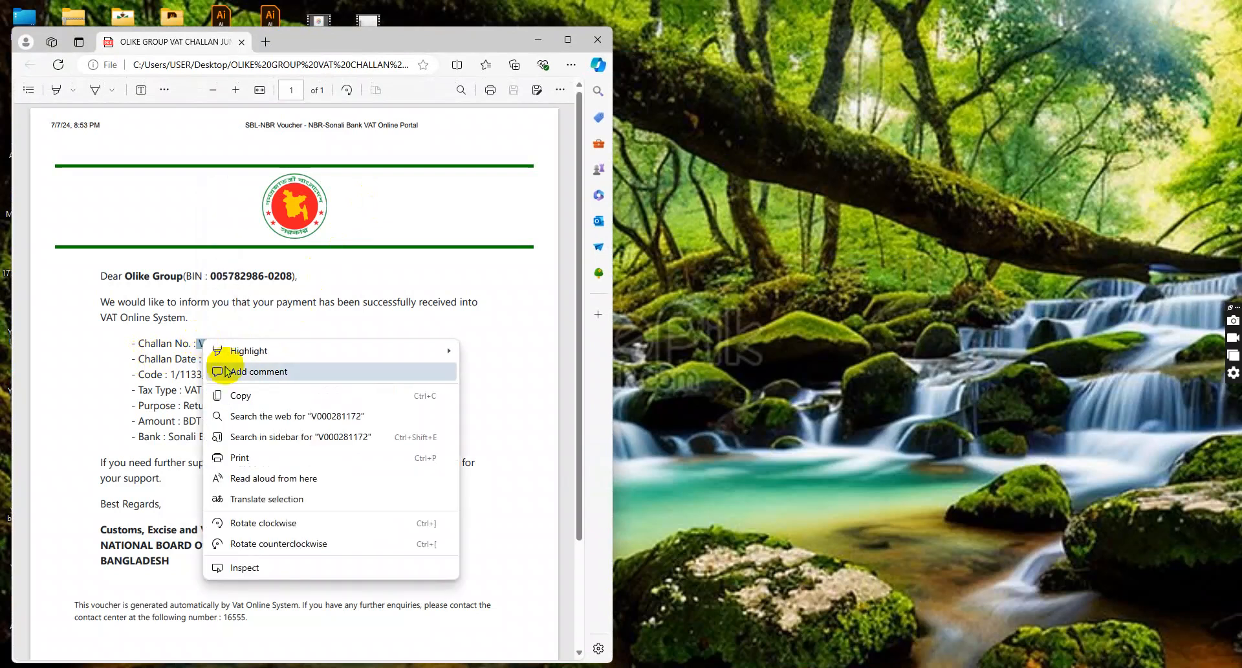
left_click(243, 391)
left_click(538, 40)
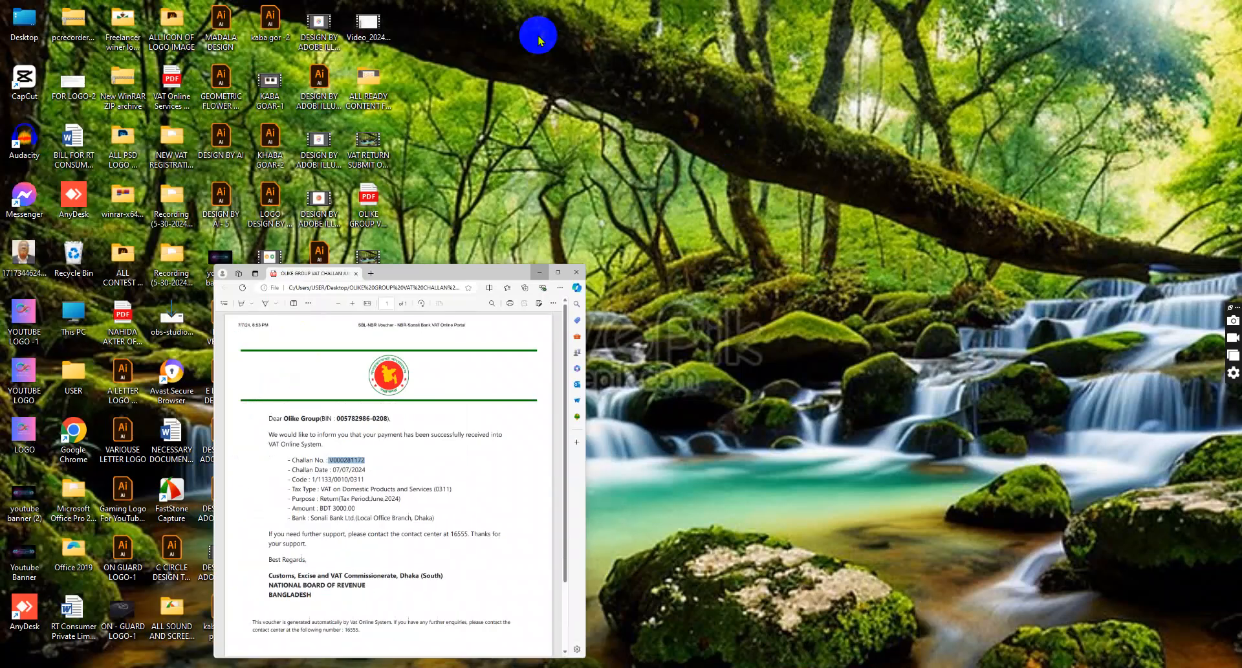
- Switch back to the VAT return in Chrome and paste the copied challan number into the deposit row
left_click(635, 612)
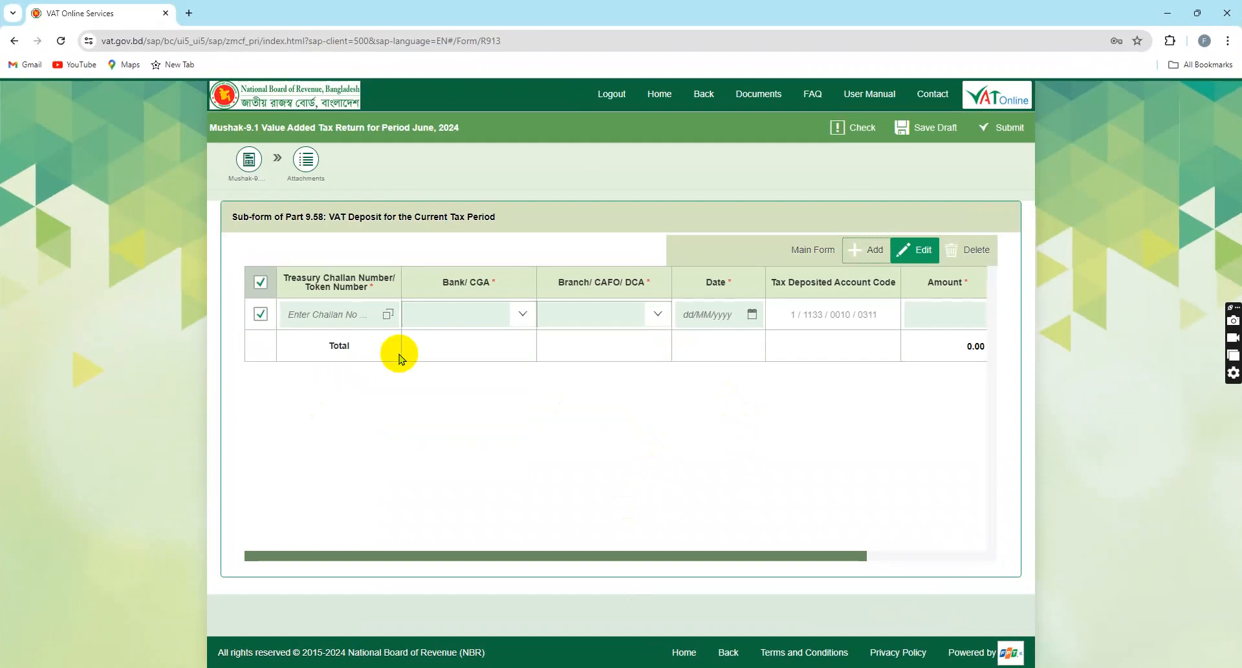
left_click(320, 314)
right_click(321, 316)
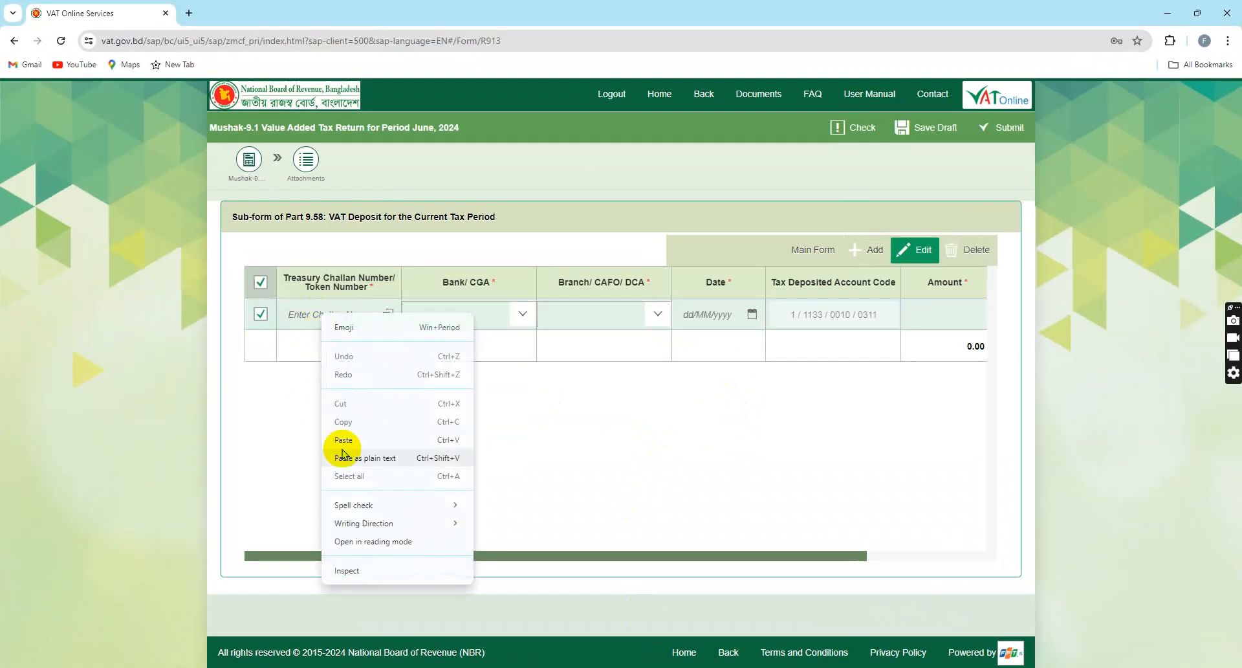
left_click(343, 441)
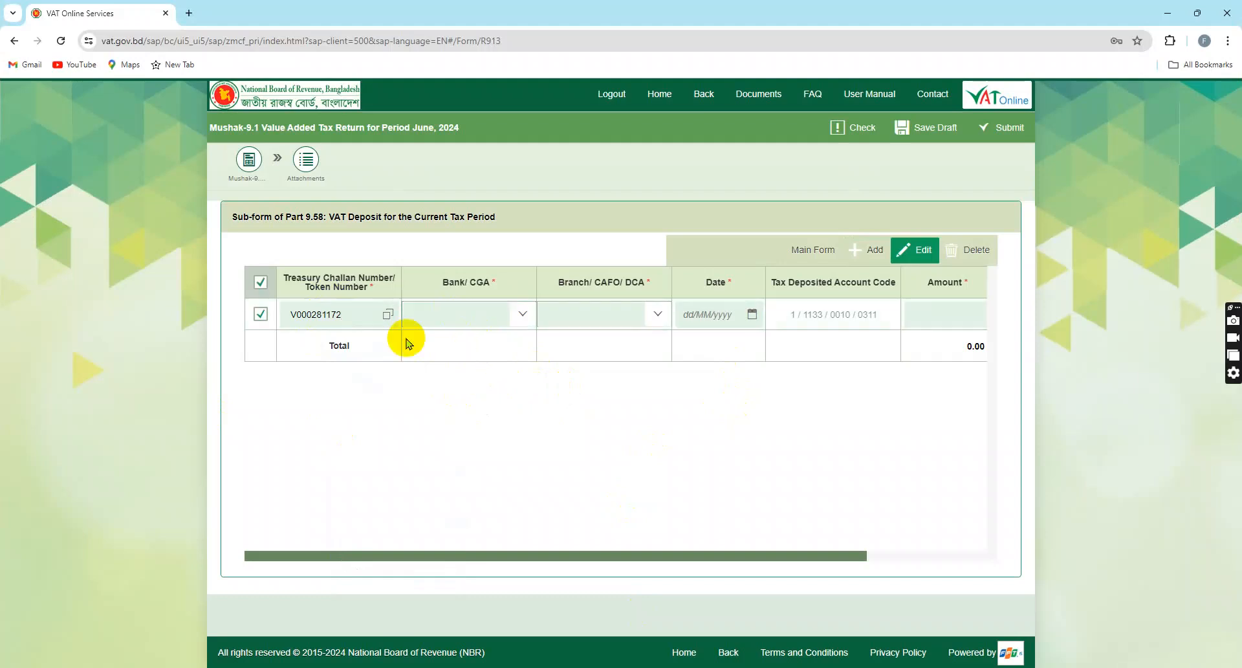
- Set the deposit row's bank to Sonali Bank Ltd. and its branch to Local Office
left_click(440, 312)
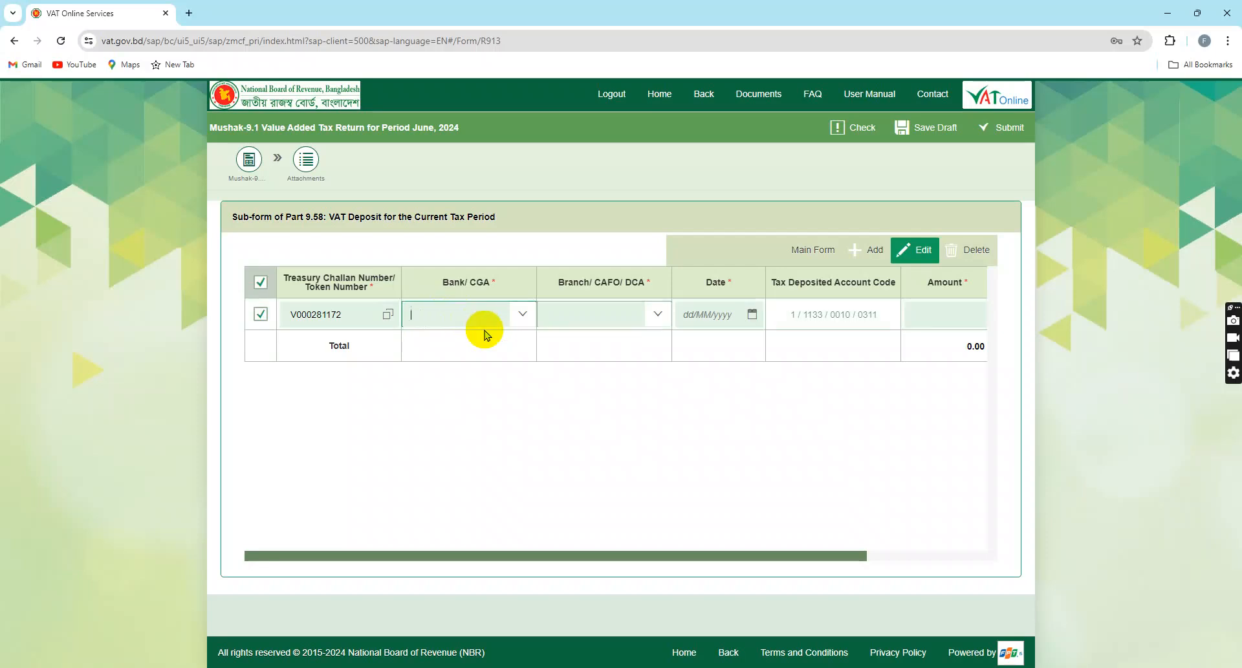
type("So")
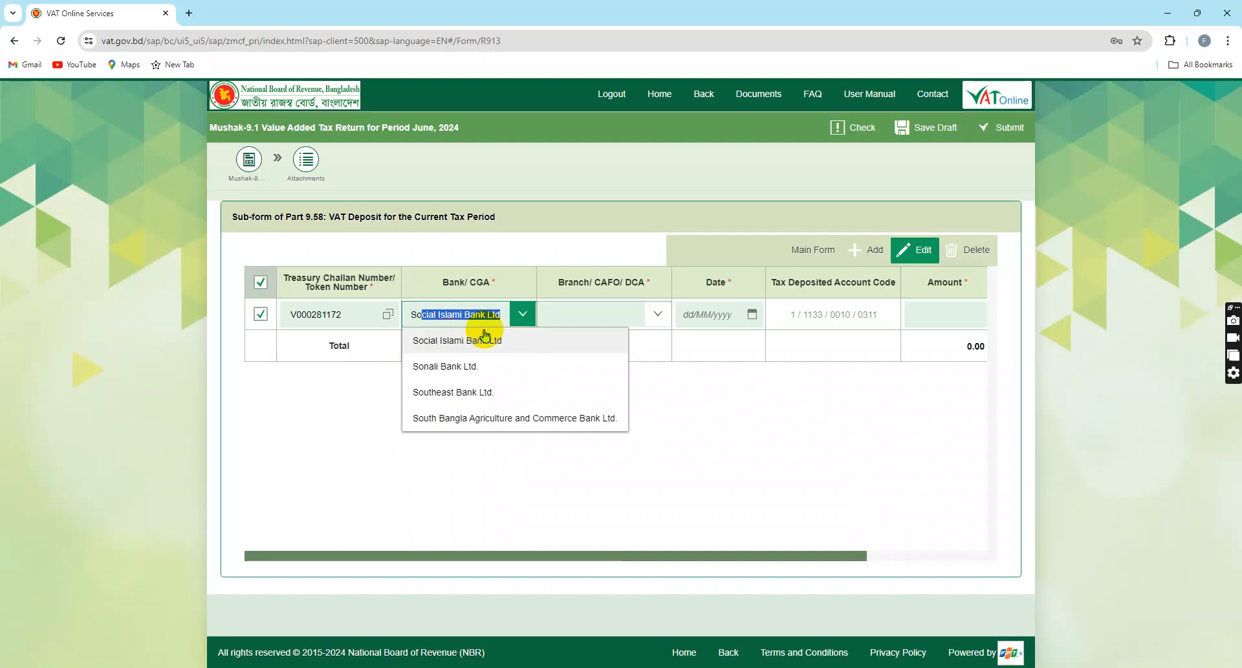
type("n")
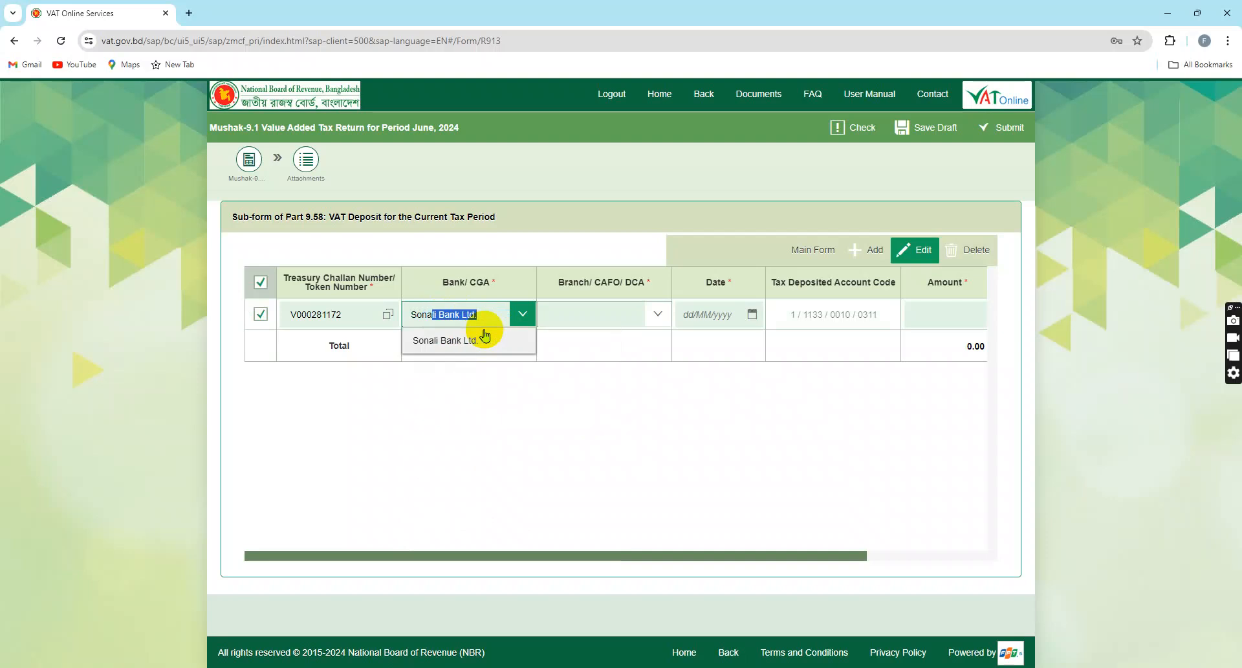
left_click(447, 341)
left_click(584, 313)
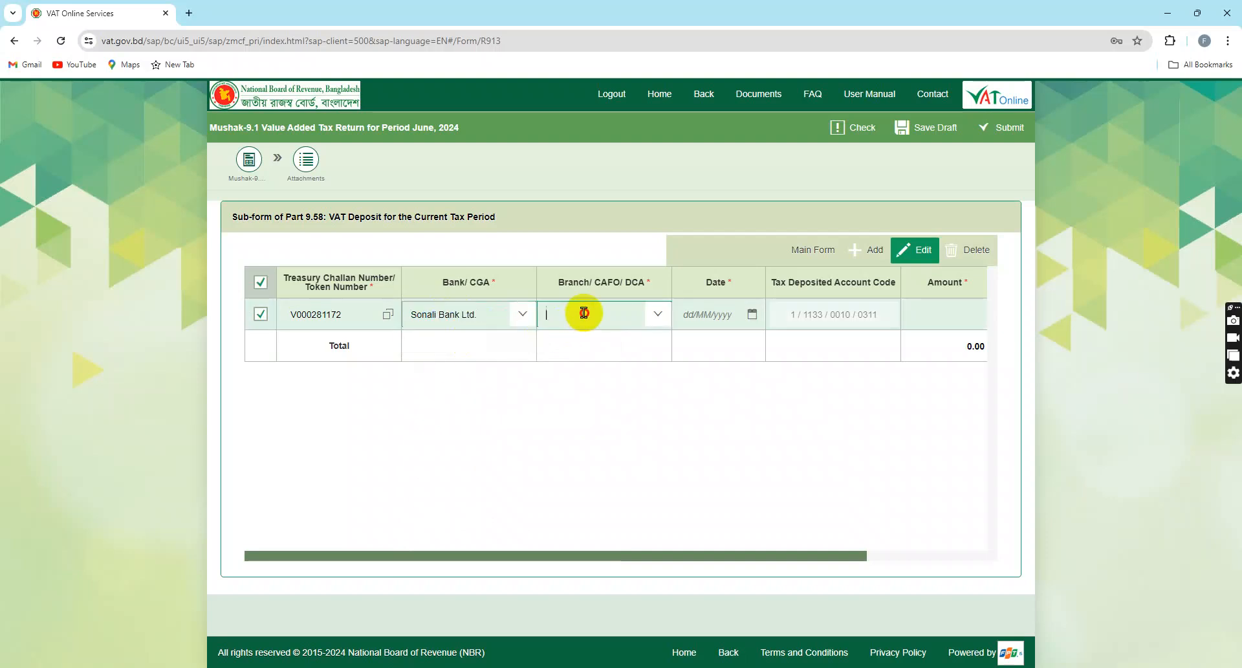
left_click(657, 314)
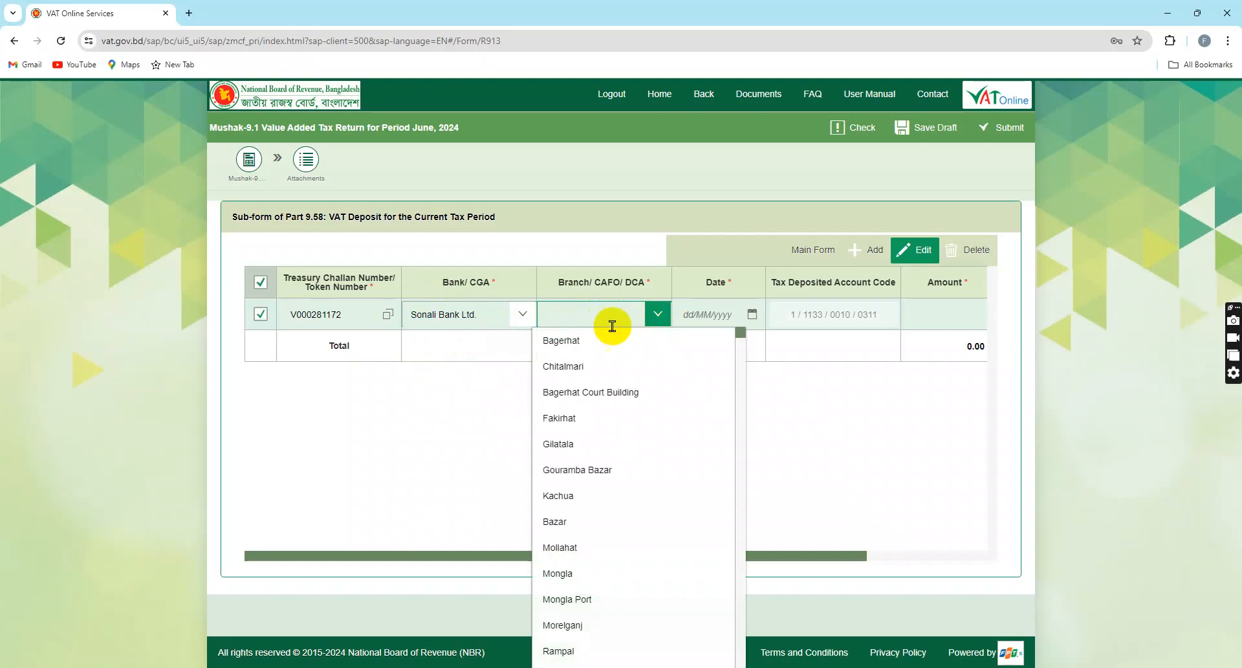
type("L")
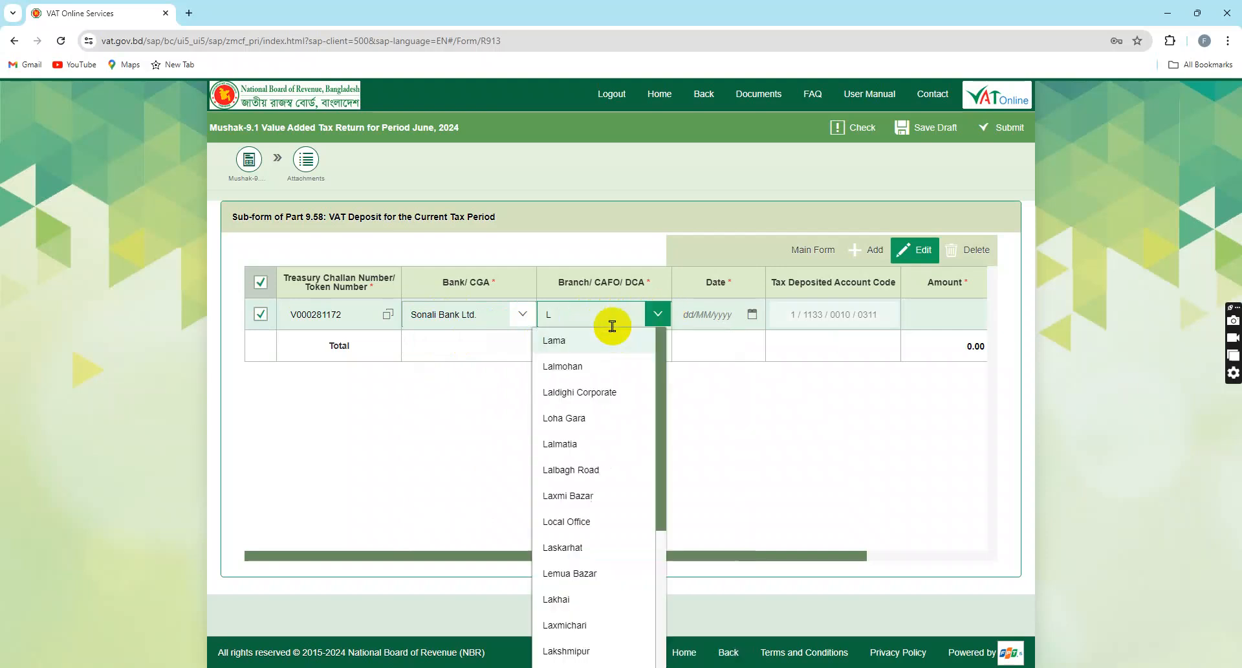
type("oha Gara")
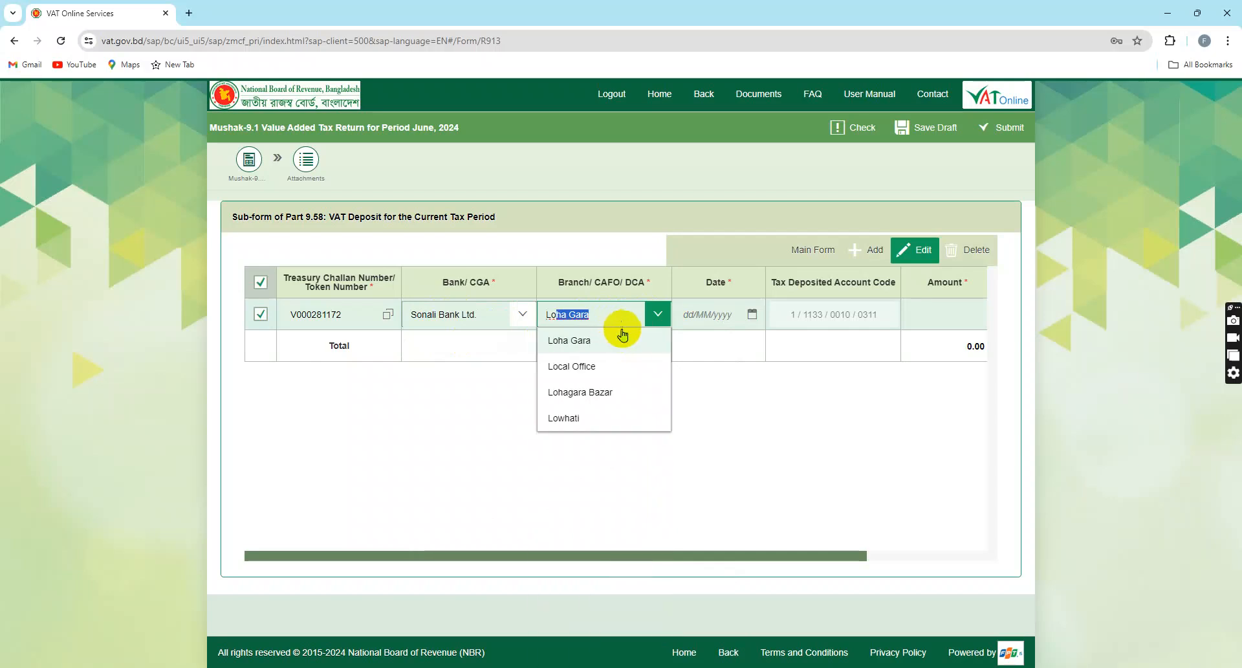
left_click(578, 367)
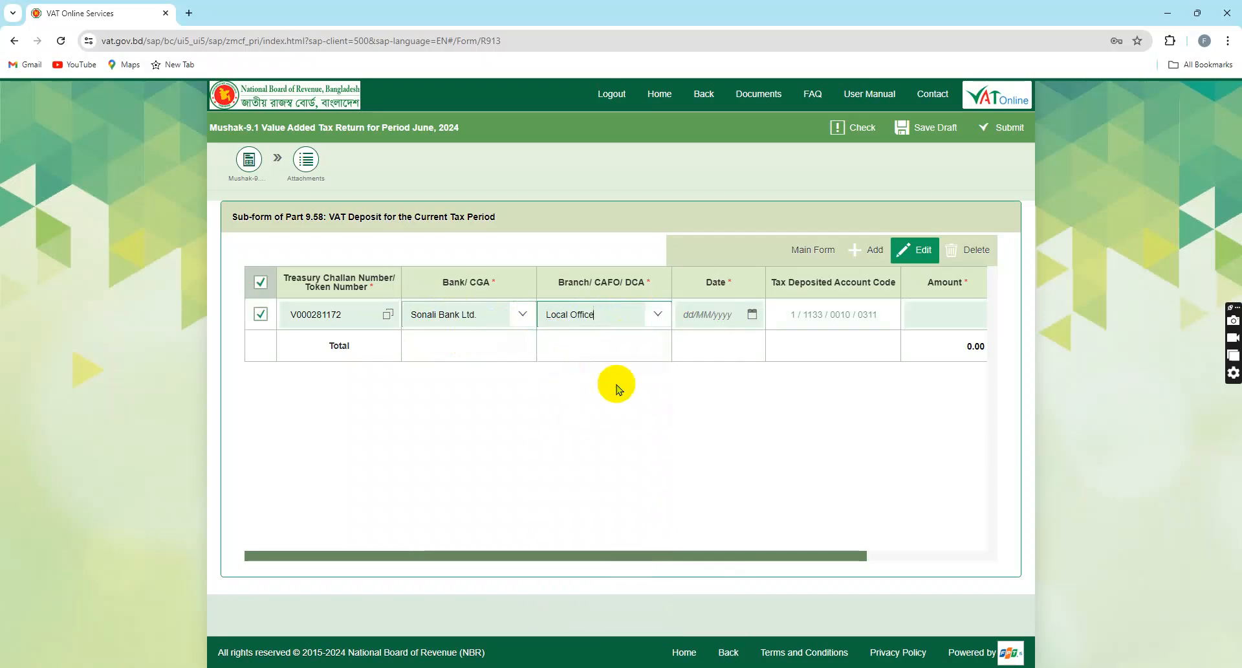
- Set the VAT deposit's date to 07/07/2024 and its amount to 3000
left_click(752, 315)
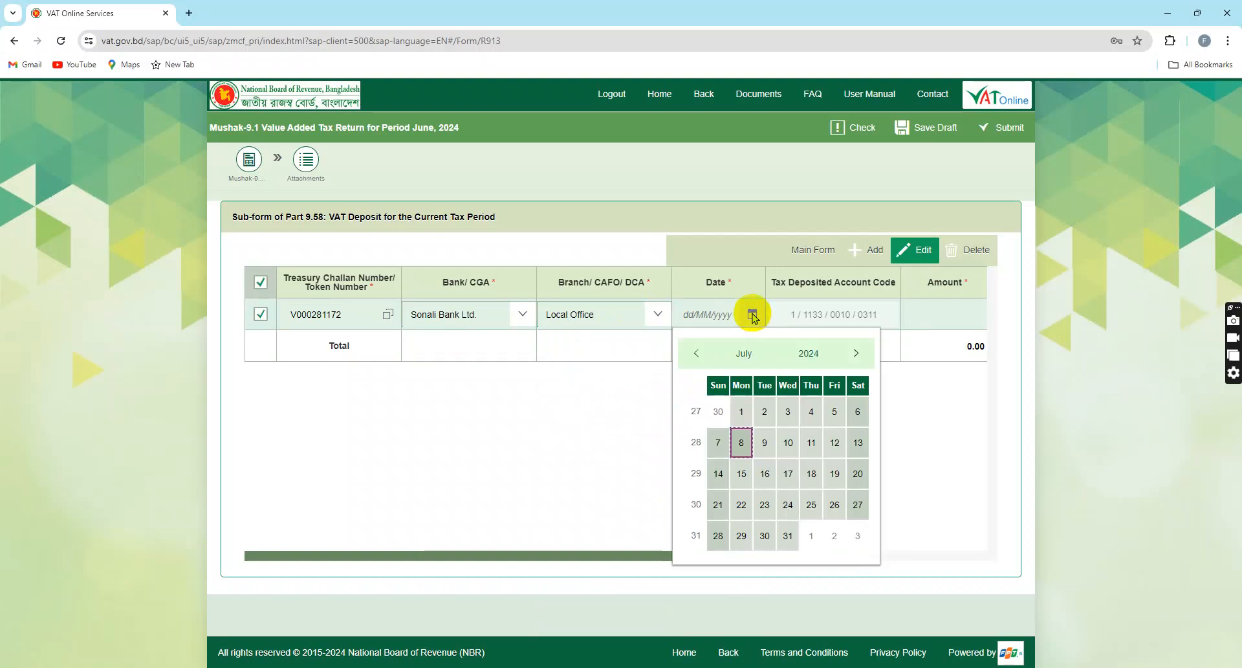
left_click(718, 443)
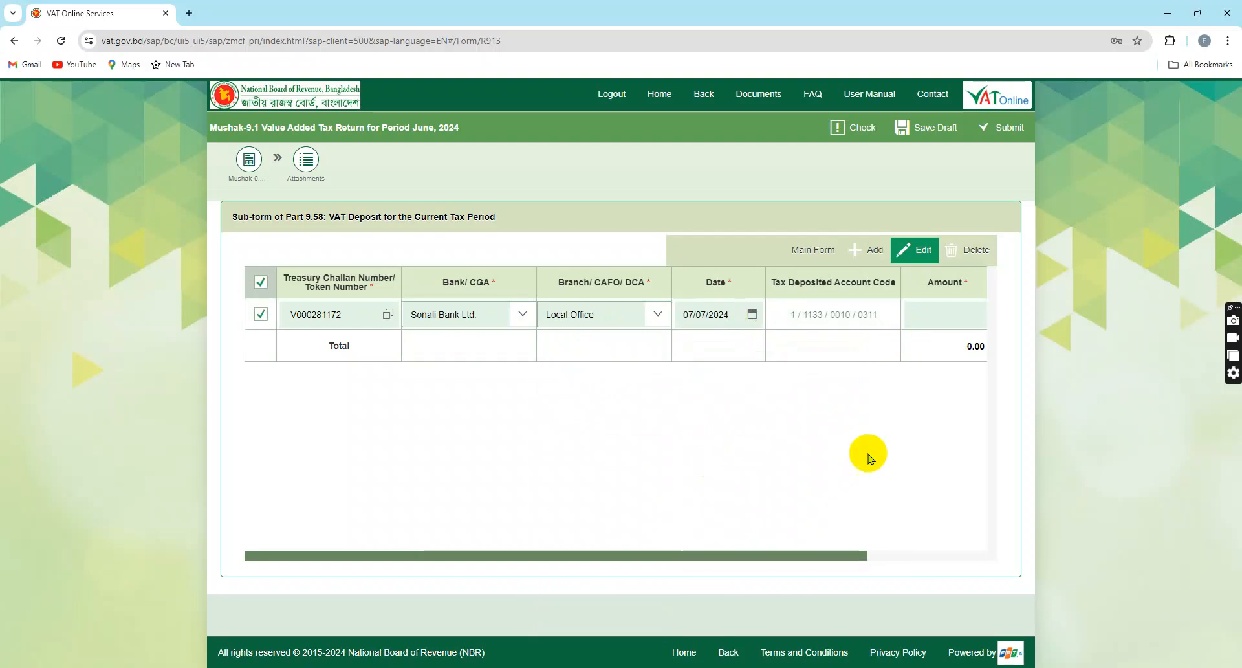
left_click_drag(841, 556, 975, 524)
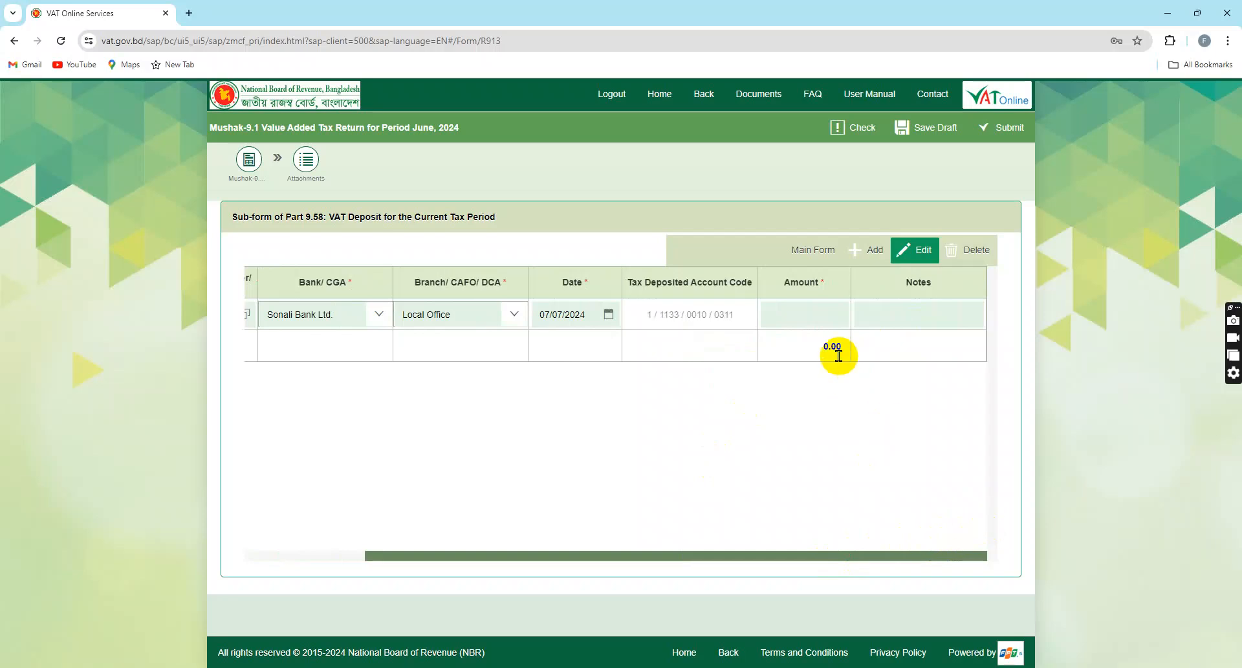
left_click(834, 313)
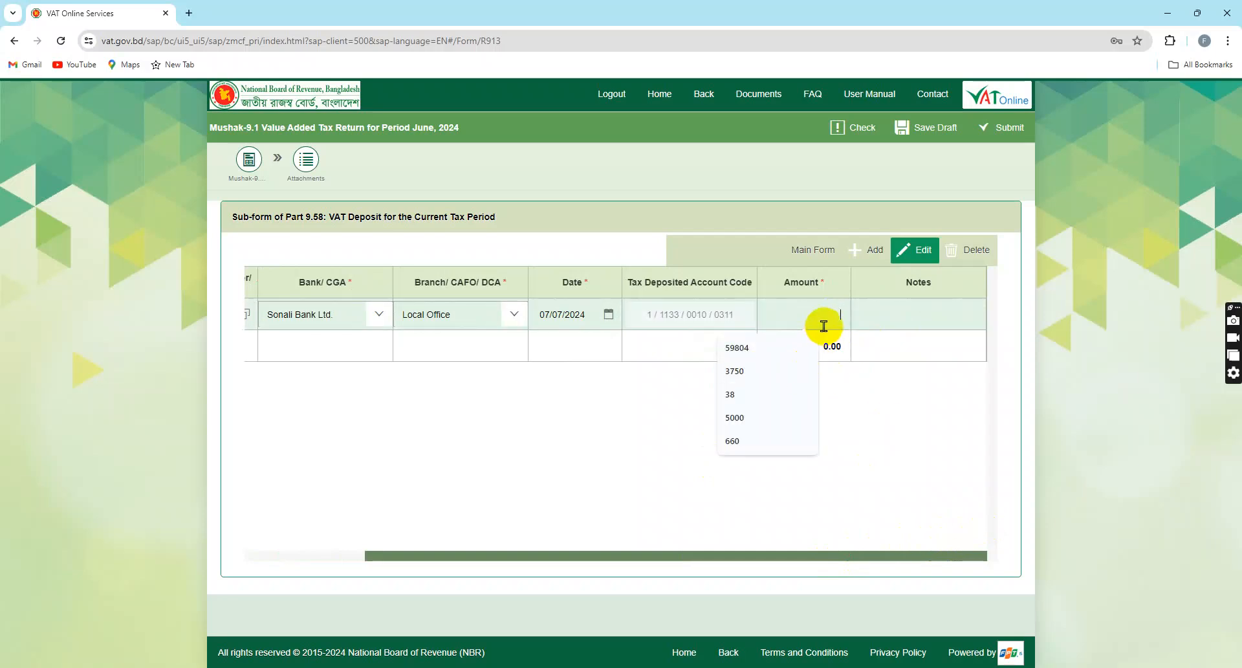
type("3,0")
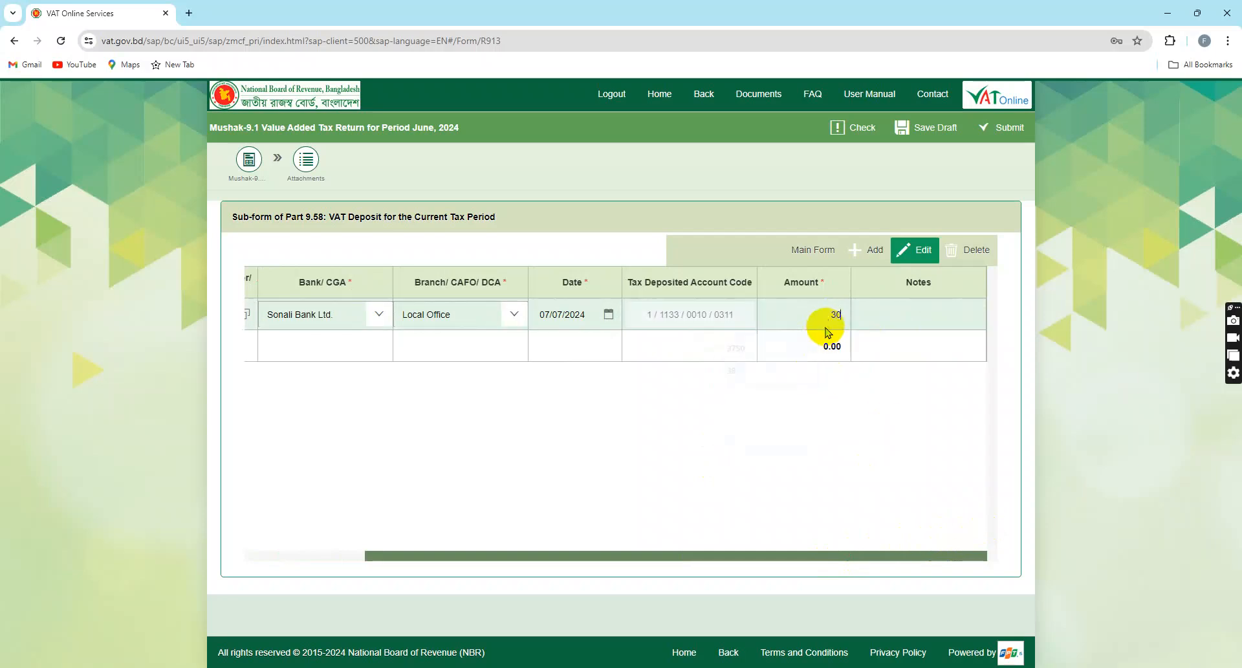
type("00")
key("Tab")
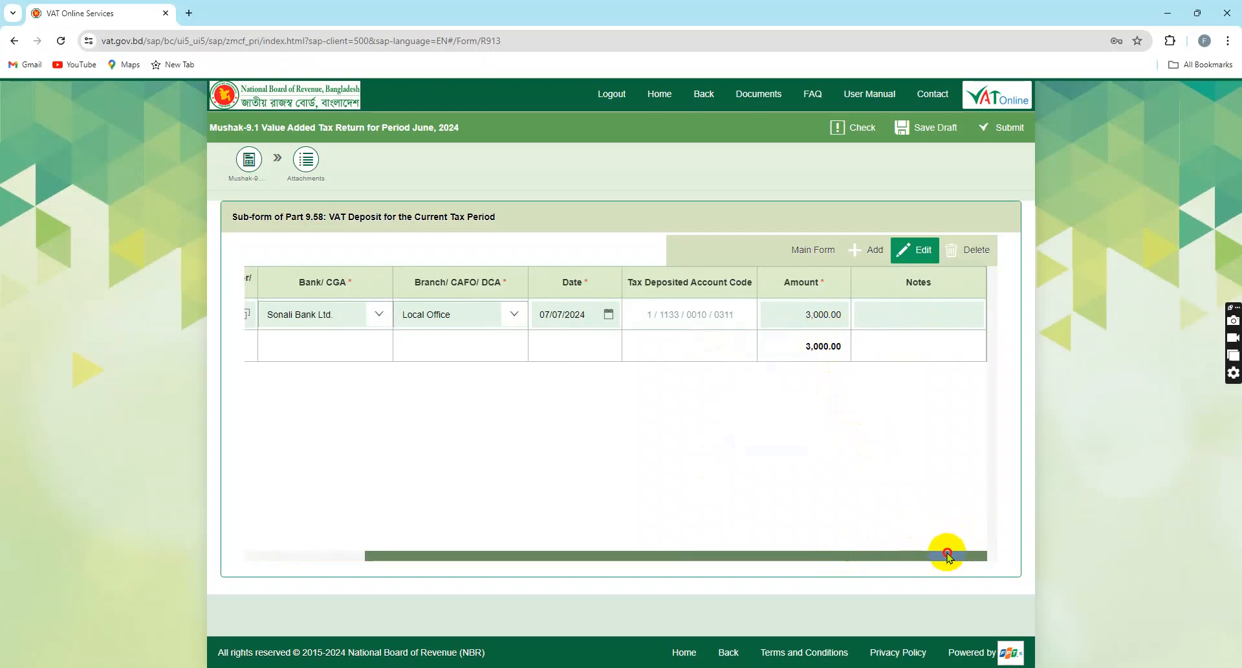
- Return to the main form and review the treasury deposit schedule, adjustments and net tax calculation
left_click(250, 161)
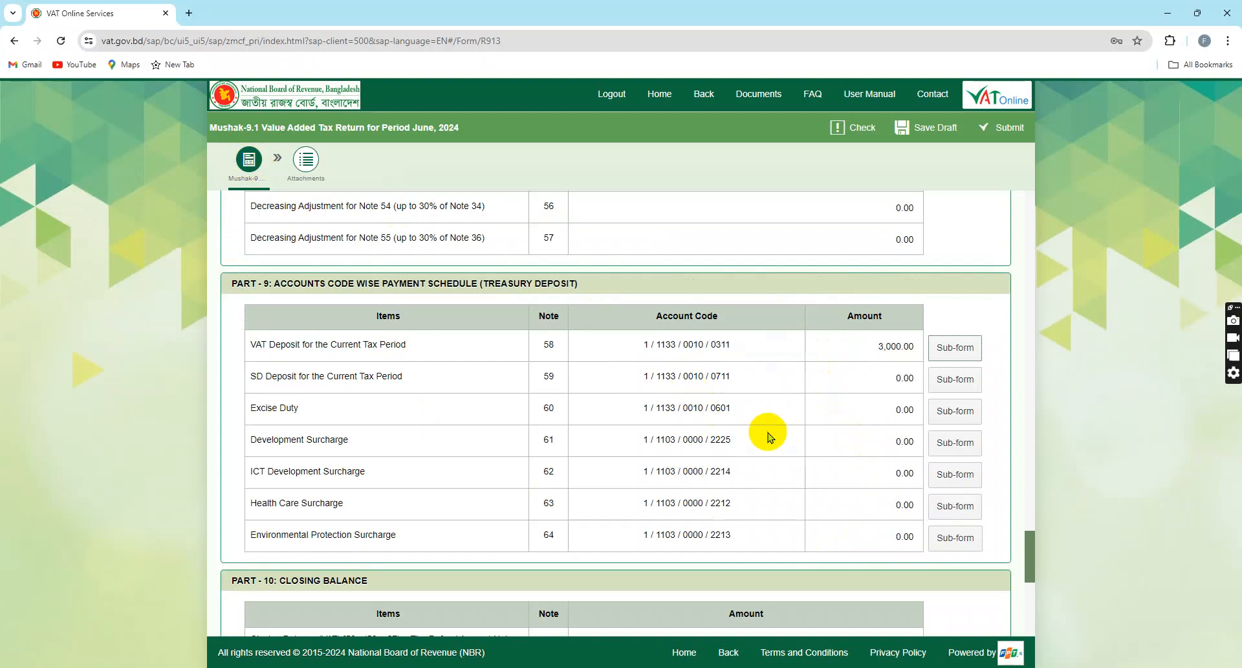
scroll(801, 410, "up", 7)
scroll(779, 449, "down", 7)
scroll(774, 453, "down", 3)
scroll(699, 524, "up", 15)
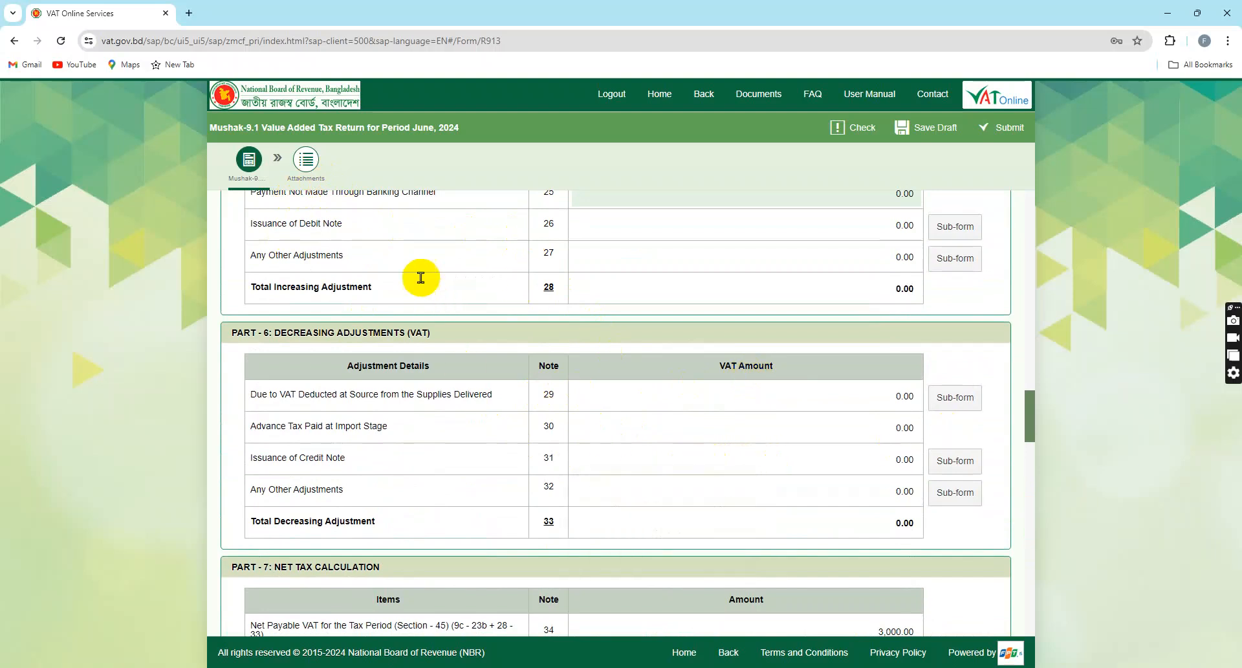
- Open the return's Treasury Challan Copy attachments and try to add the OLIKE GROUP VAT CHALLAN JUNE-2024 PDF from the Desktop
left_click(307, 160)
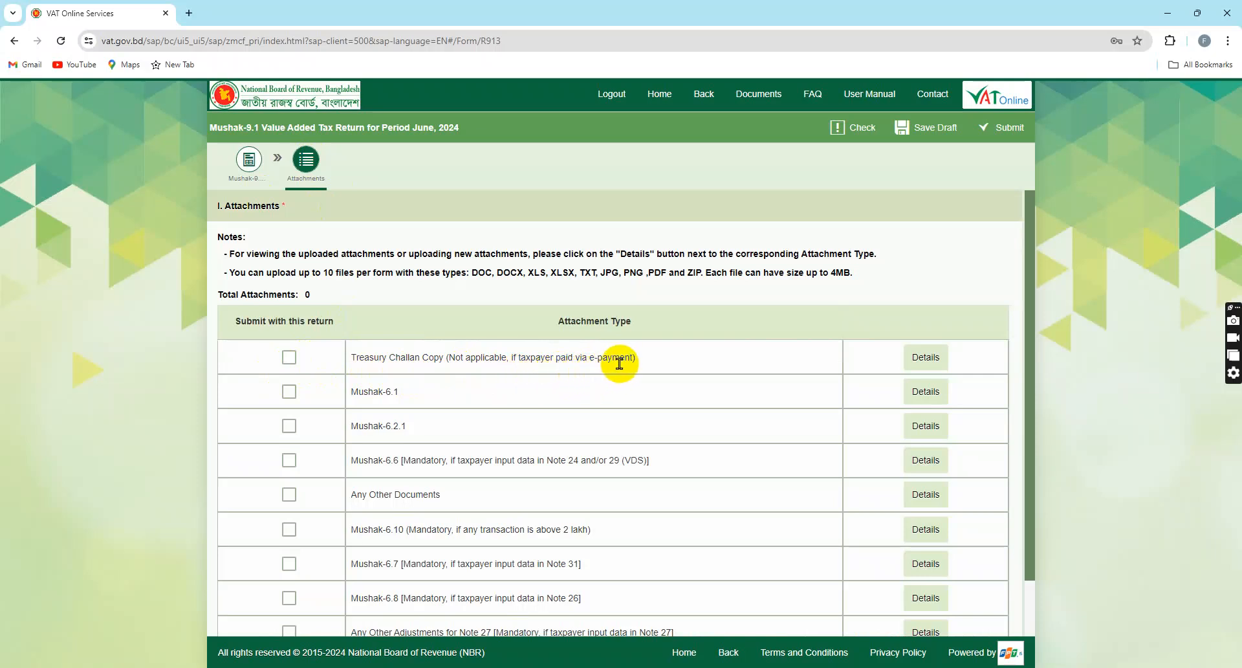
left_click(927, 358)
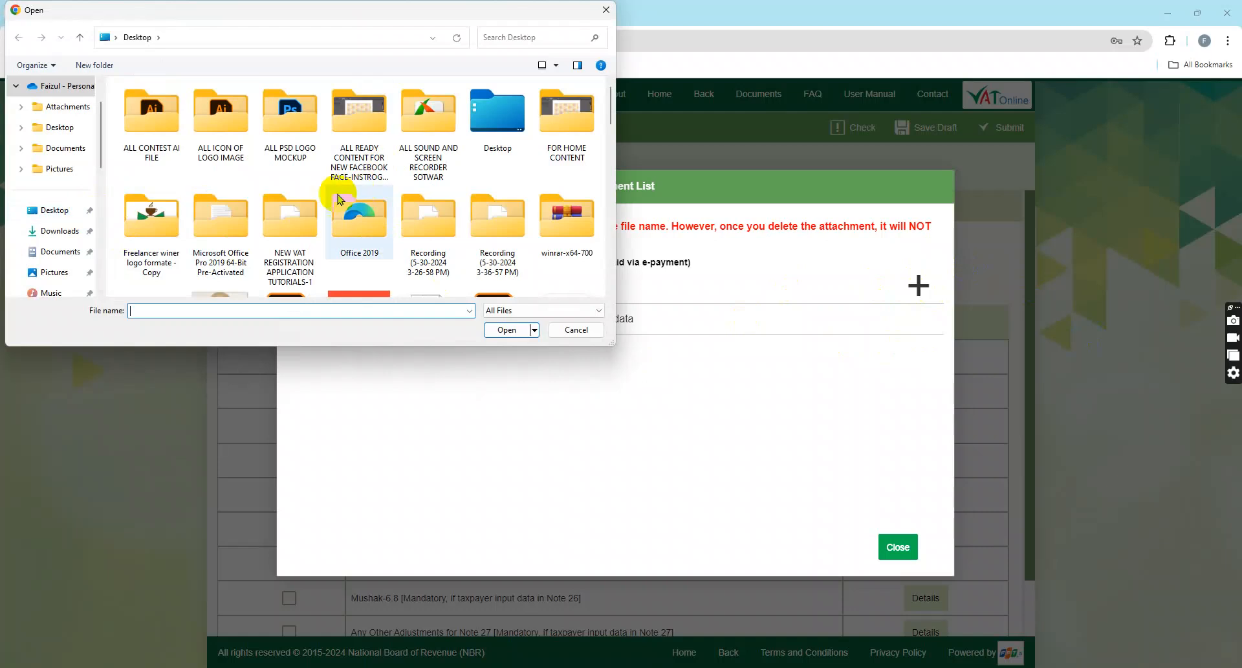
left_click(60, 214)
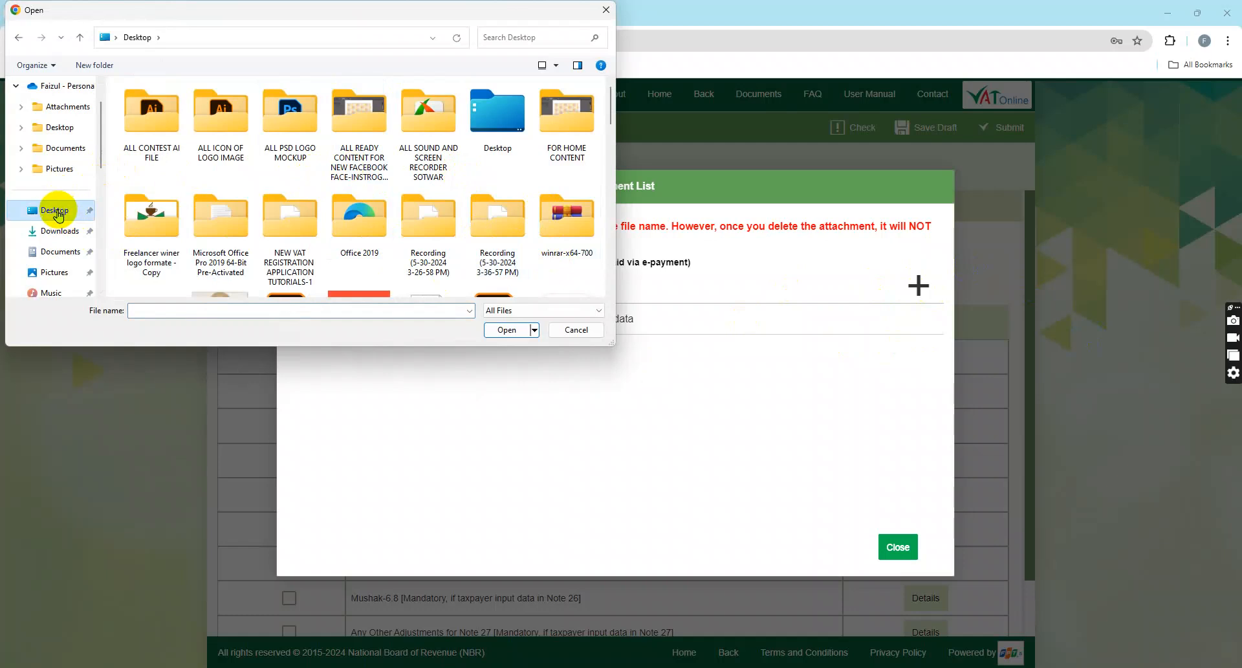
scroll(518, 194, "down", 1)
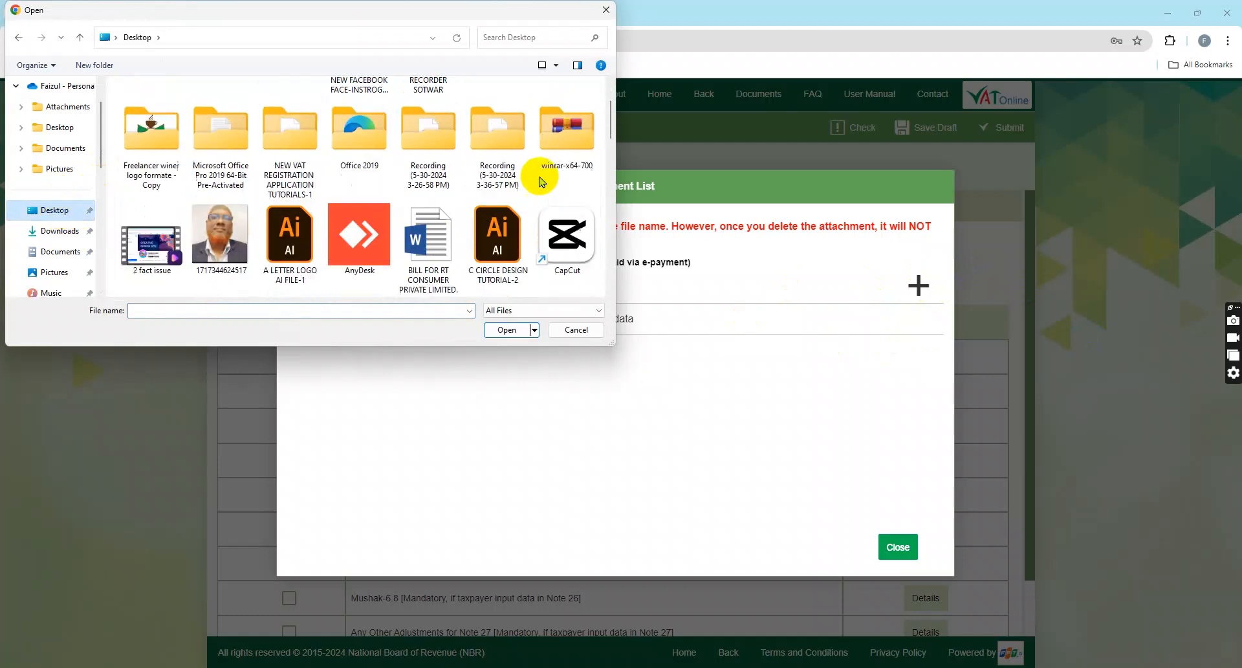
scroll(502, 232, "down", 5)
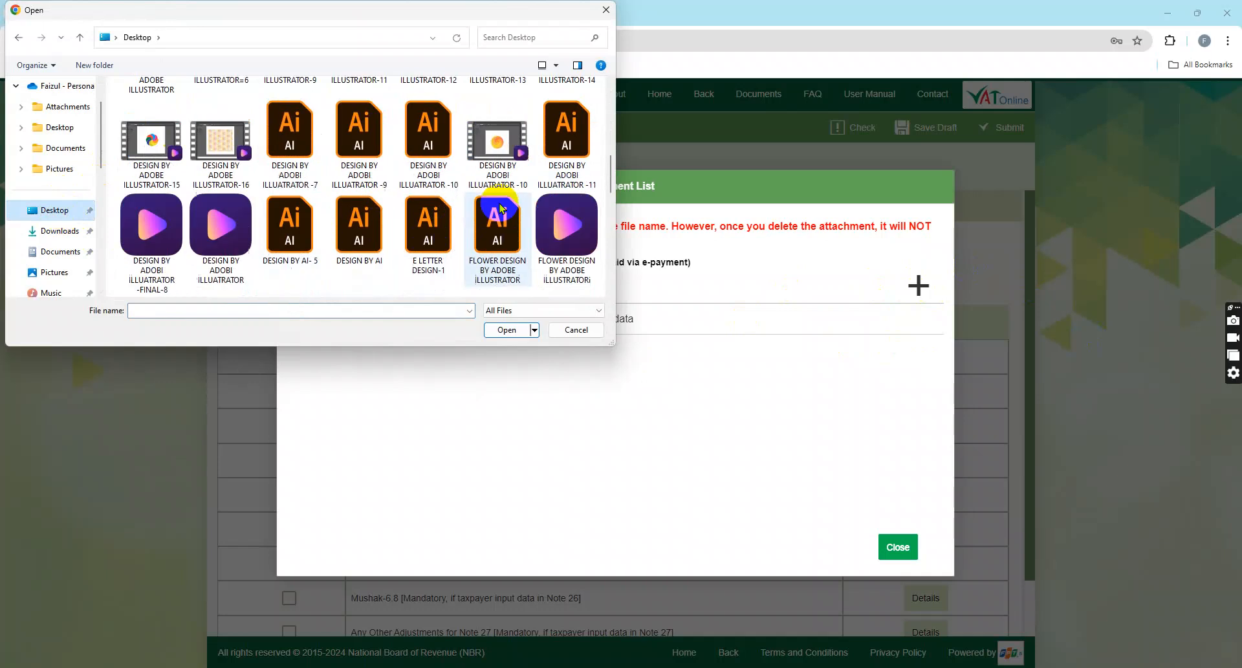
scroll(488, 252, "down", 6)
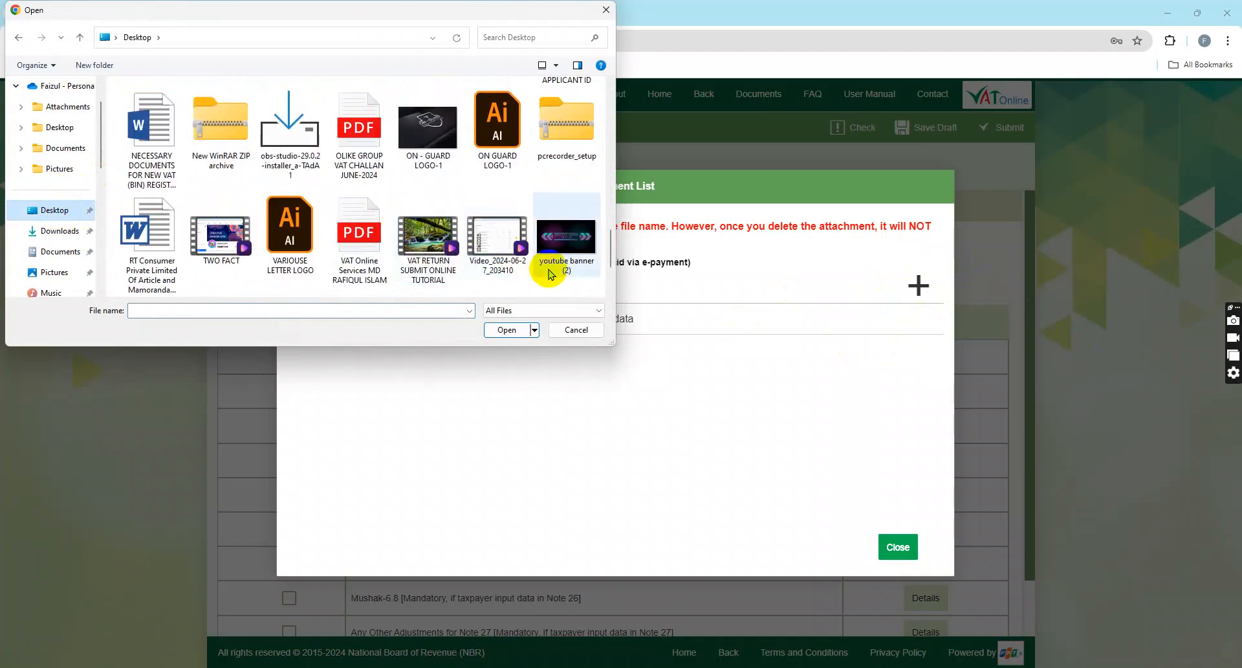
double_click(369, 137)
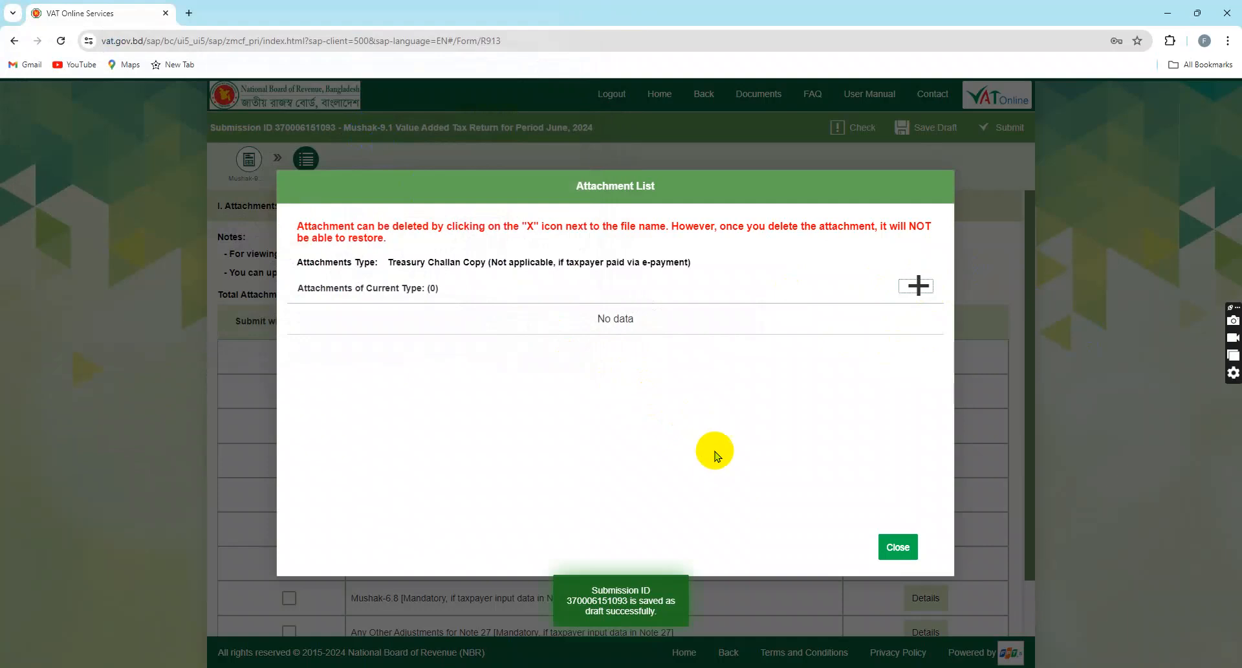
- Upload OLIKE GROUP VAT CHALLAN JUNE-2024.pdf from the Desktop as the treasury challan copy and close the attachment list
left_click(918, 284)
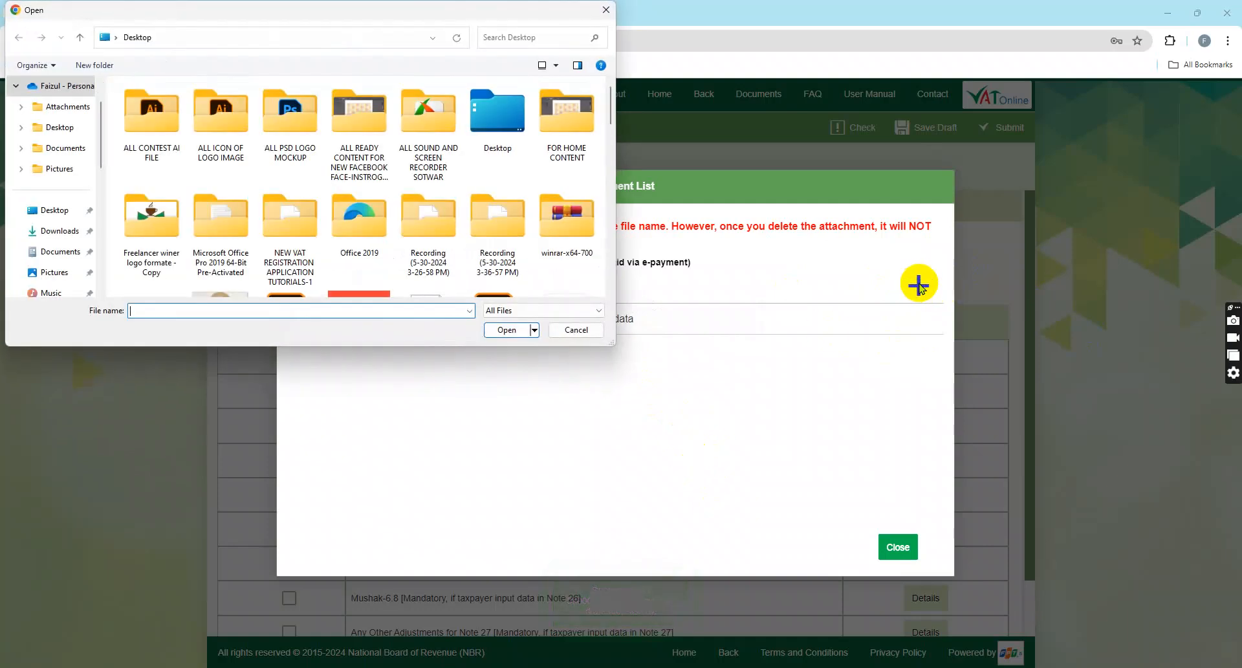
left_click(65, 211)
scroll(544, 168, "down", 10)
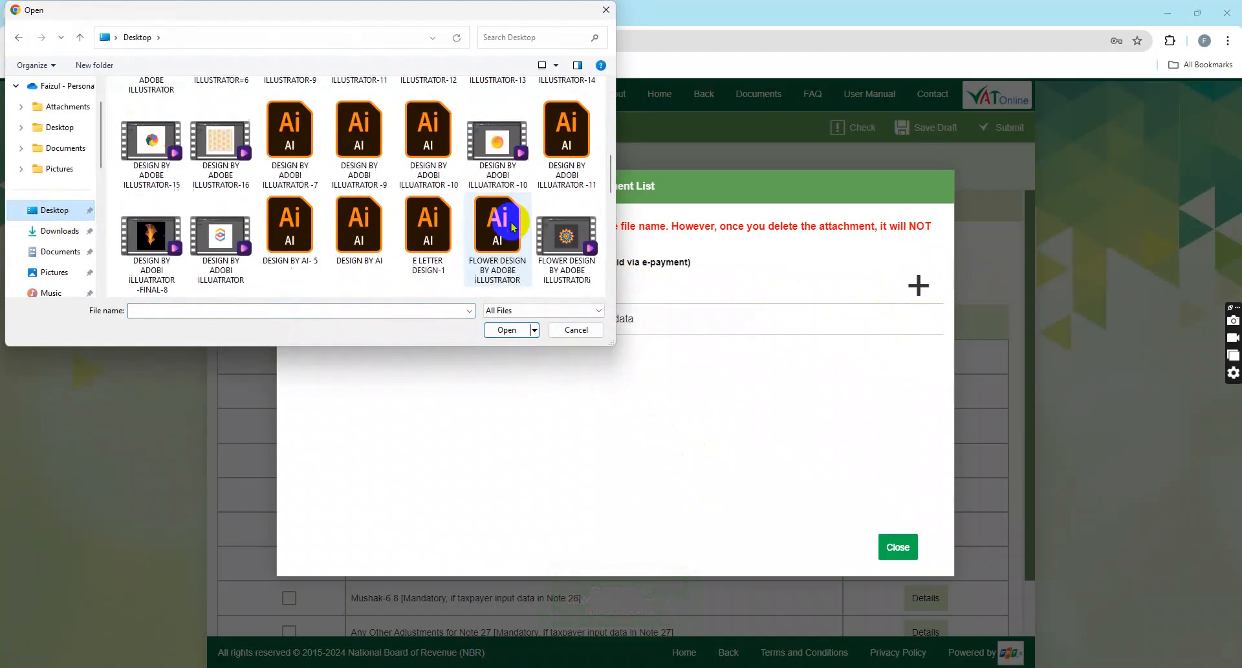
scroll(479, 223, "down", 3)
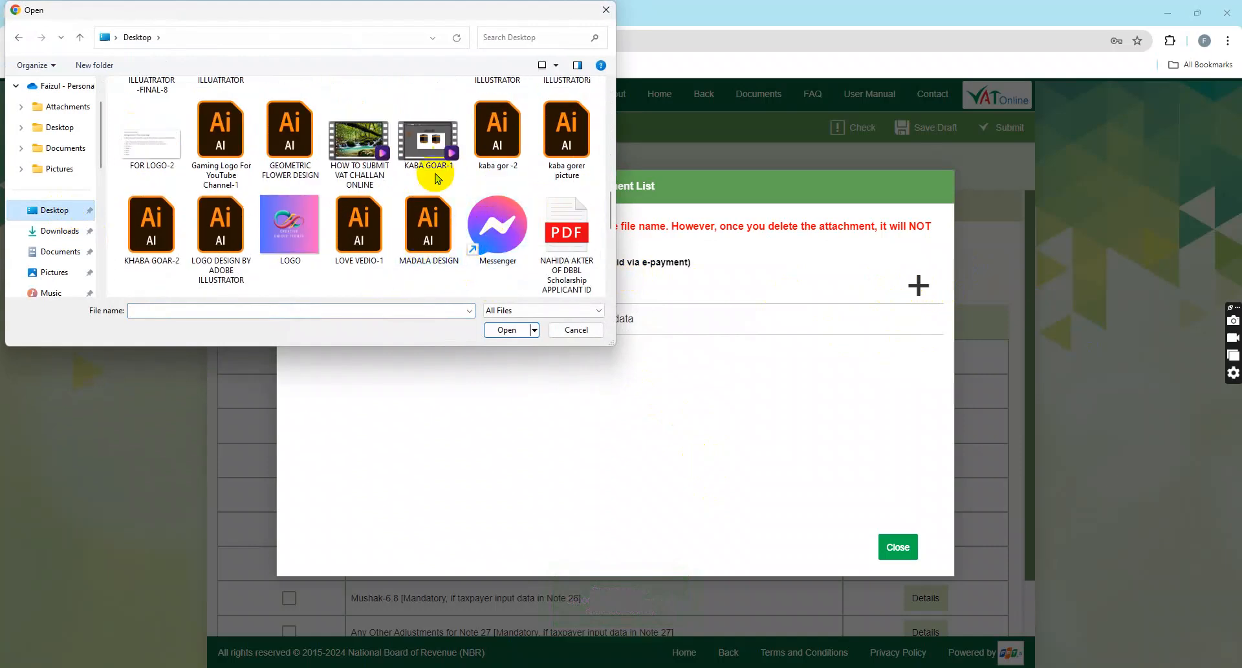
scroll(453, 194, "down", 1)
scroll(462, 252, "down", 1)
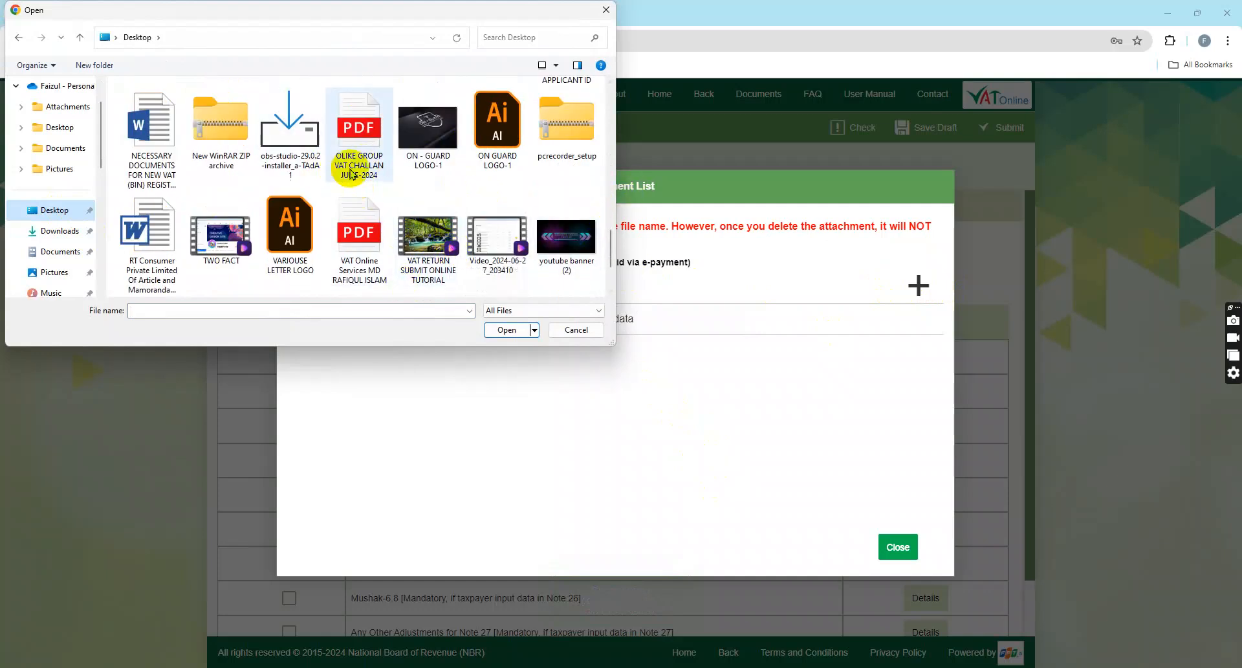
double_click(358, 132)
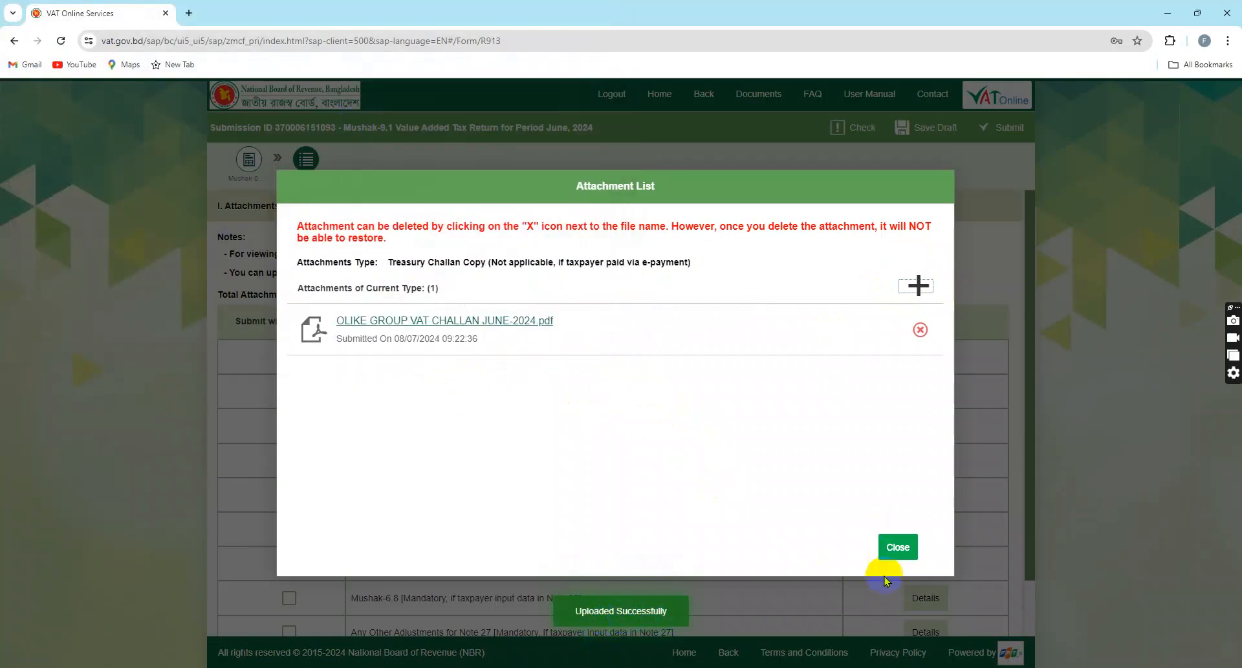
left_click(898, 547)
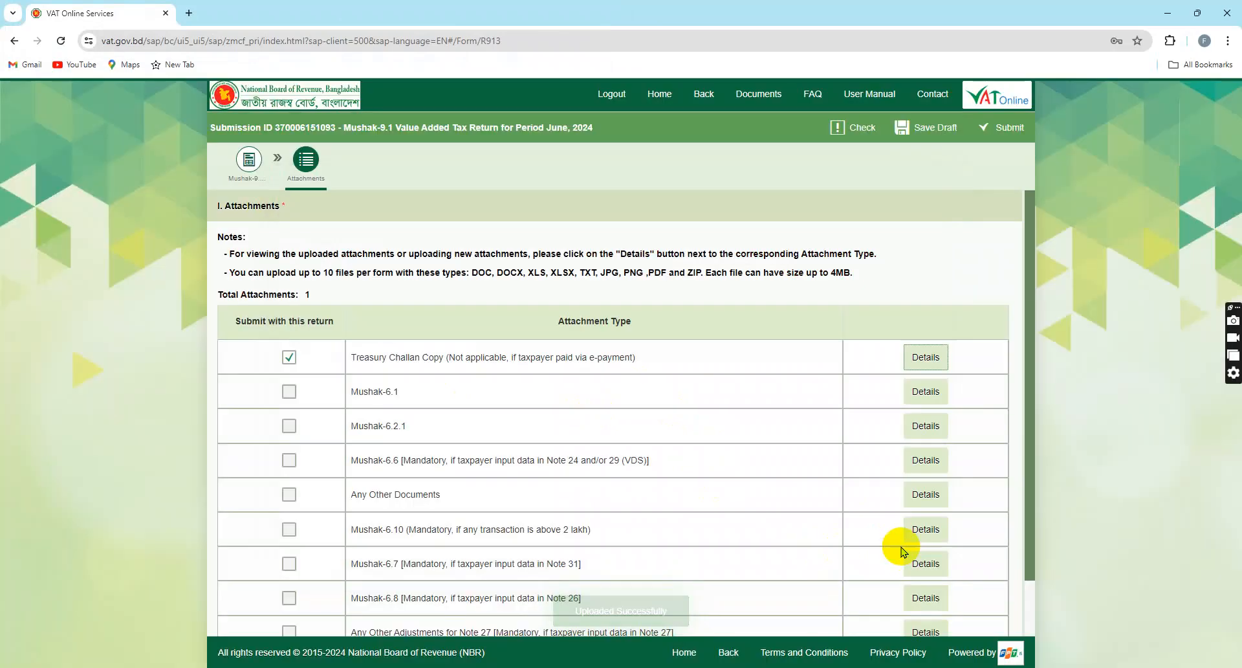
- Return to the main Mushak-9.1 form and accept the declaration of complete, true and accurate information in Part 12
left_click(248, 174)
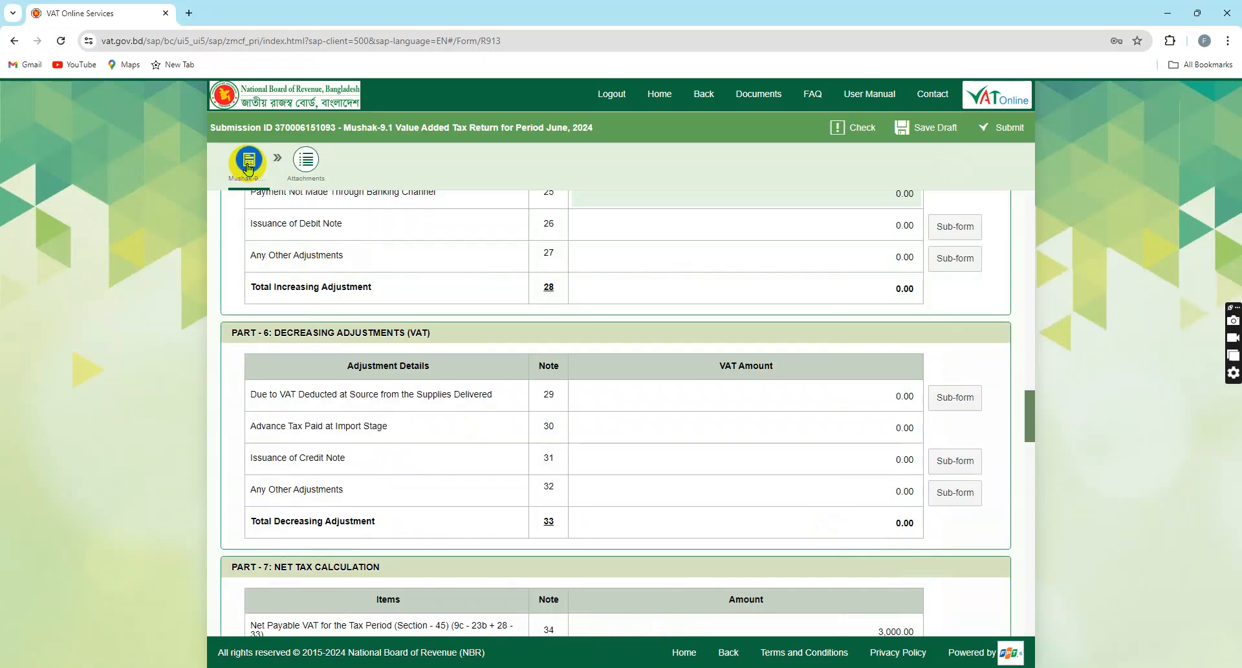
scroll(679, 333, "down", 5)
scroll(681, 461, "down", 3)
scroll(681, 461, "down", 5)
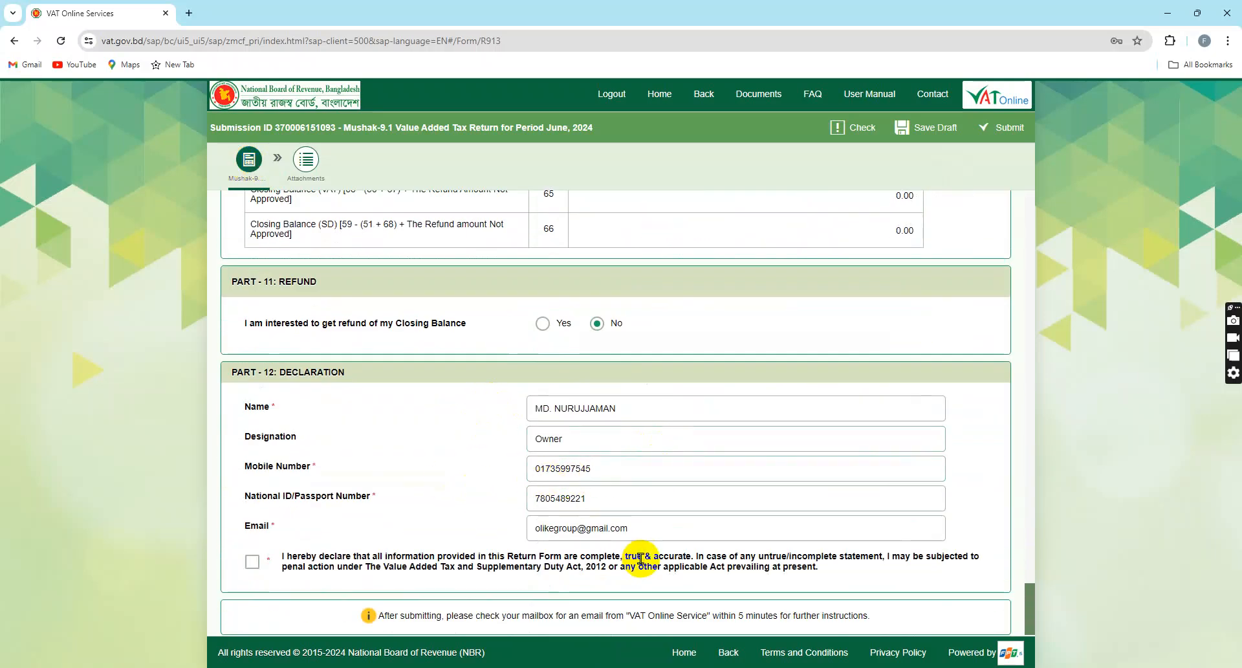
left_click(252, 565)
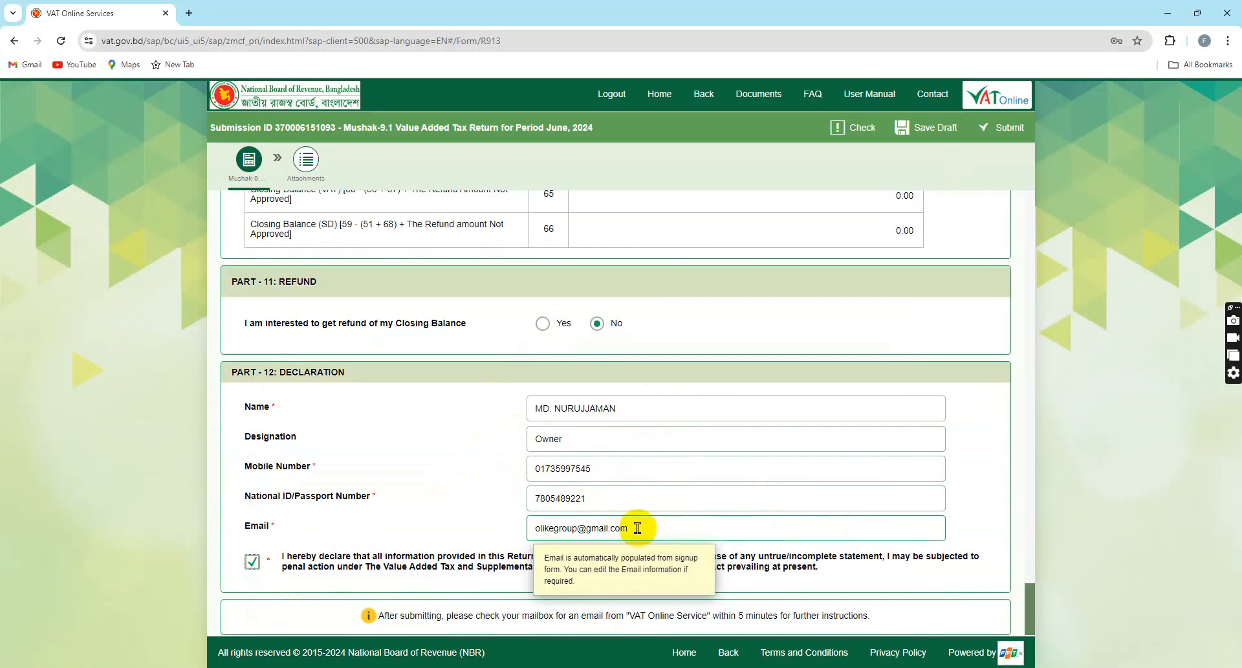
- Replace the declaration's email with the contact's other email address from the autofill suggestion
left_click_drag(637, 528, 529, 524)
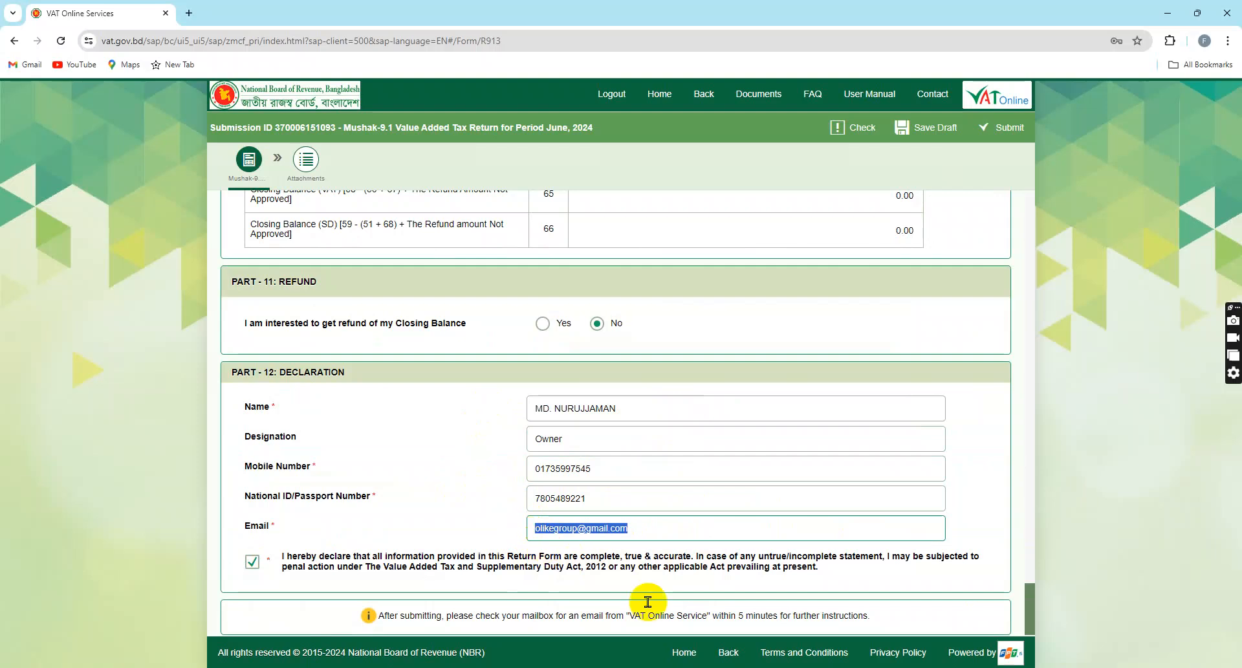
type("f")
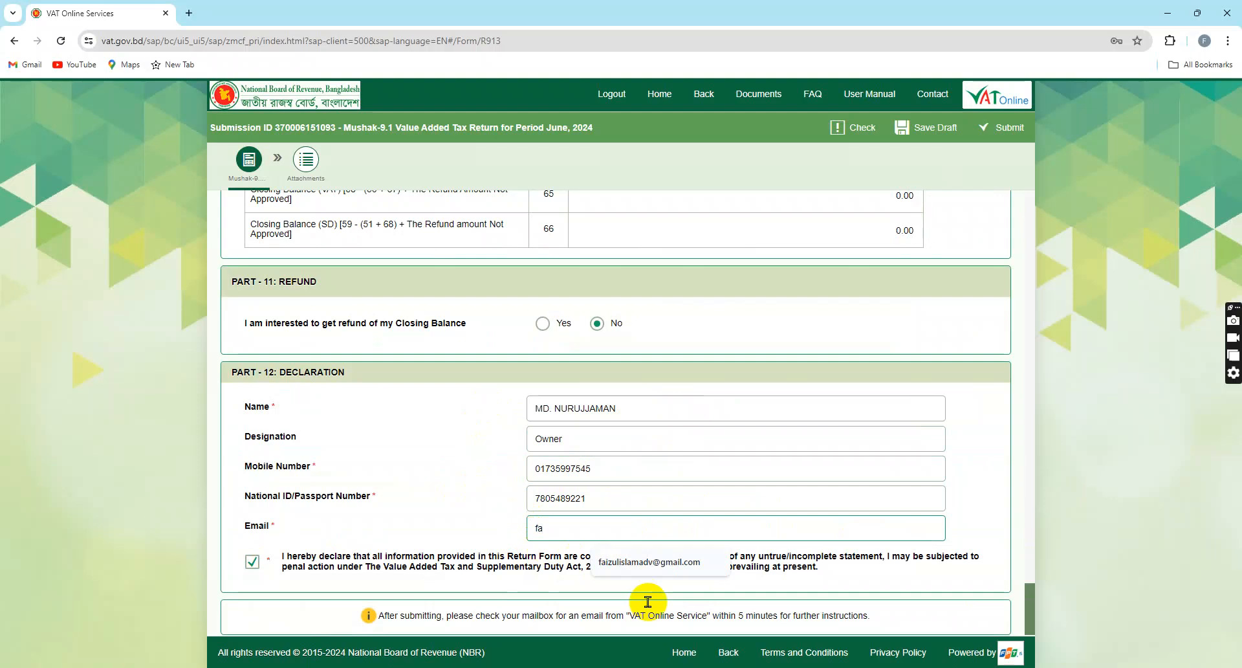
type("a")
left_click(649, 562)
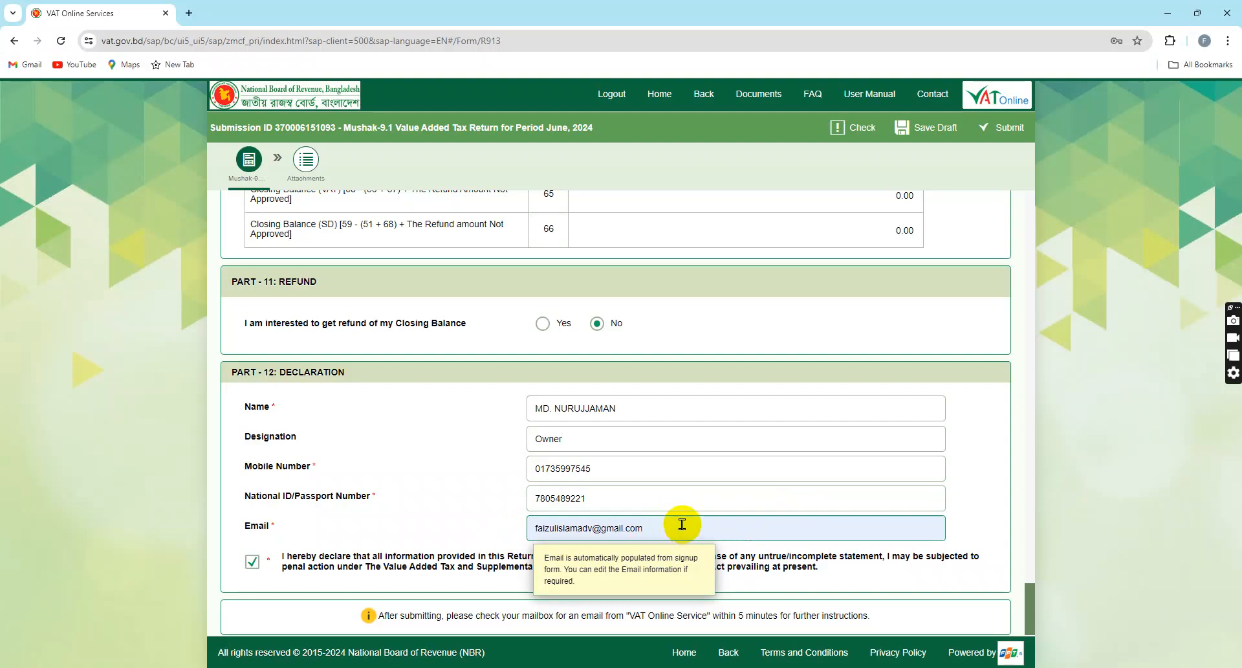
- Check the return for errors and review the form back up to the taxpayer and return submission data
scroll(866, 438, "up", 3)
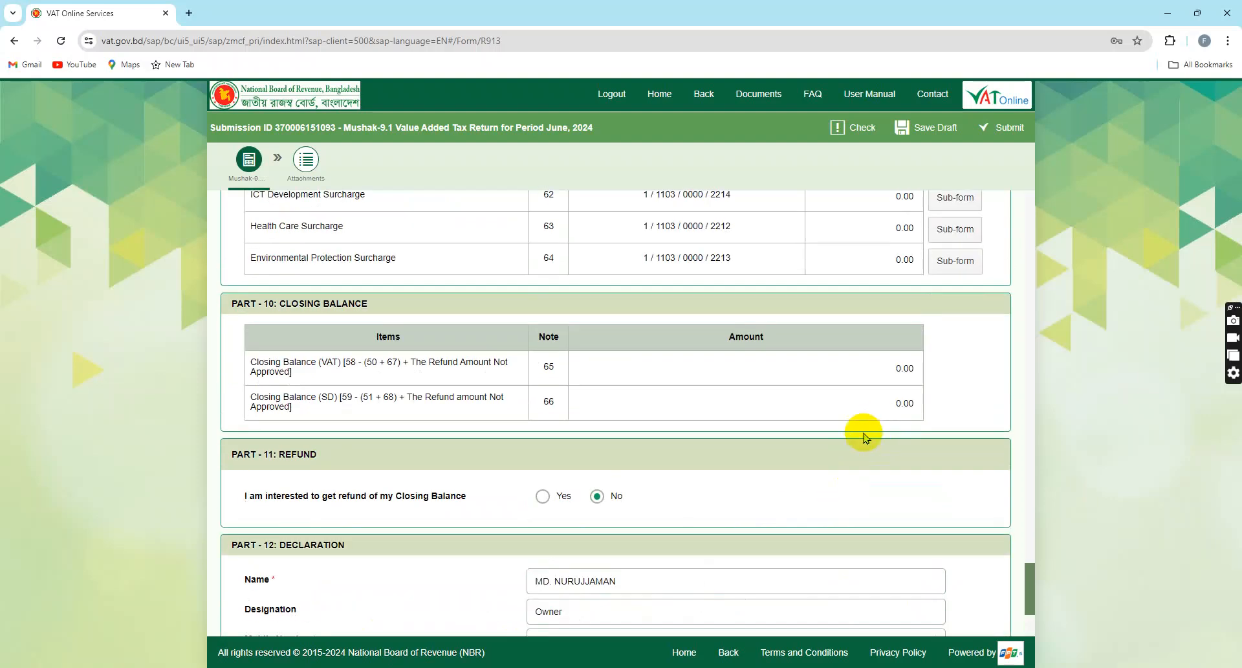
left_click(859, 133)
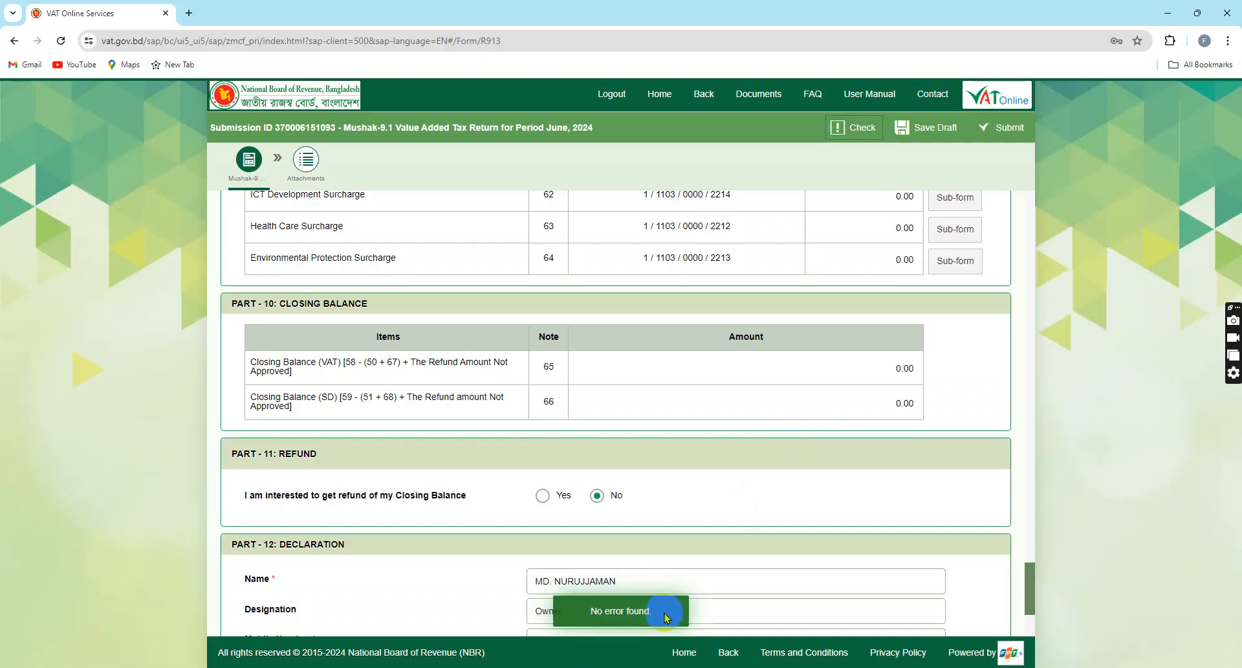
scroll(555, 397, "up", 10)
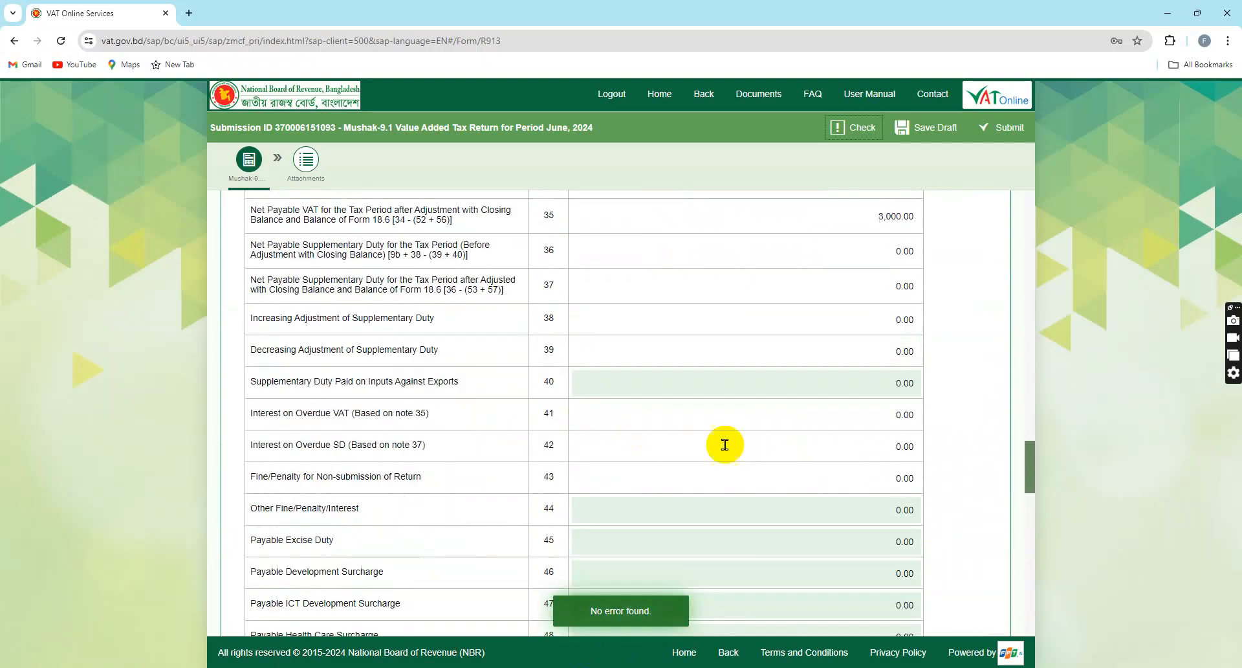
scroll(725, 444, "up", 15)
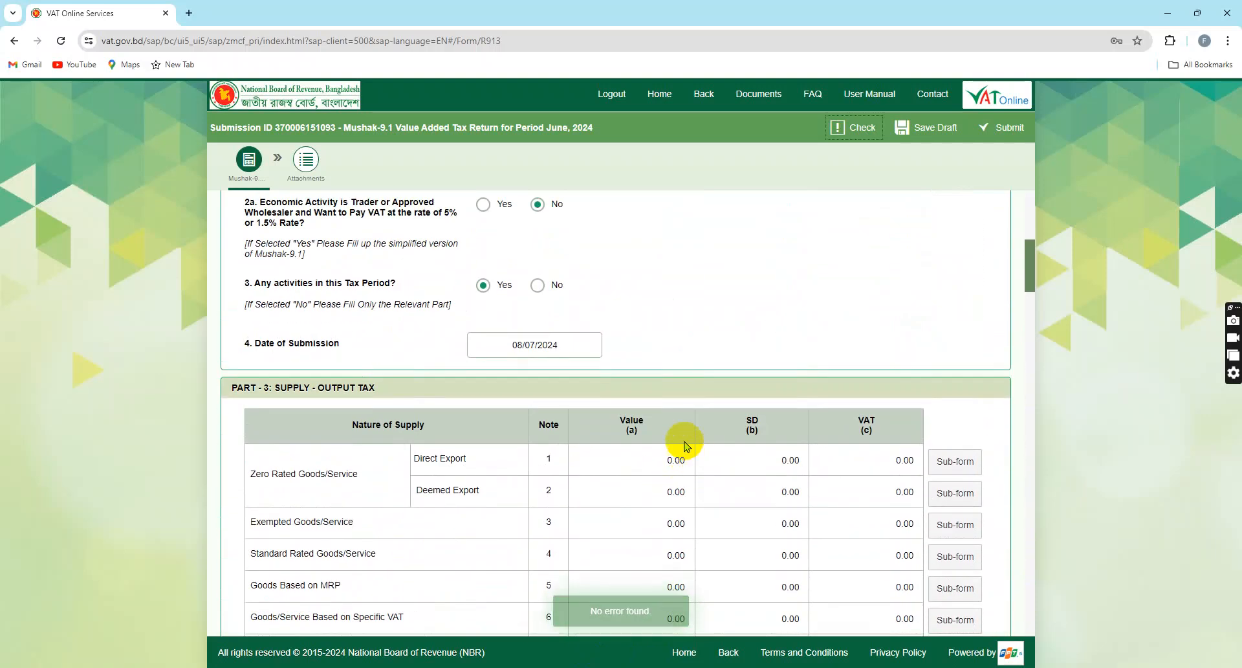
scroll(647, 434, "up", 5)
scroll(673, 498, "down", 2)
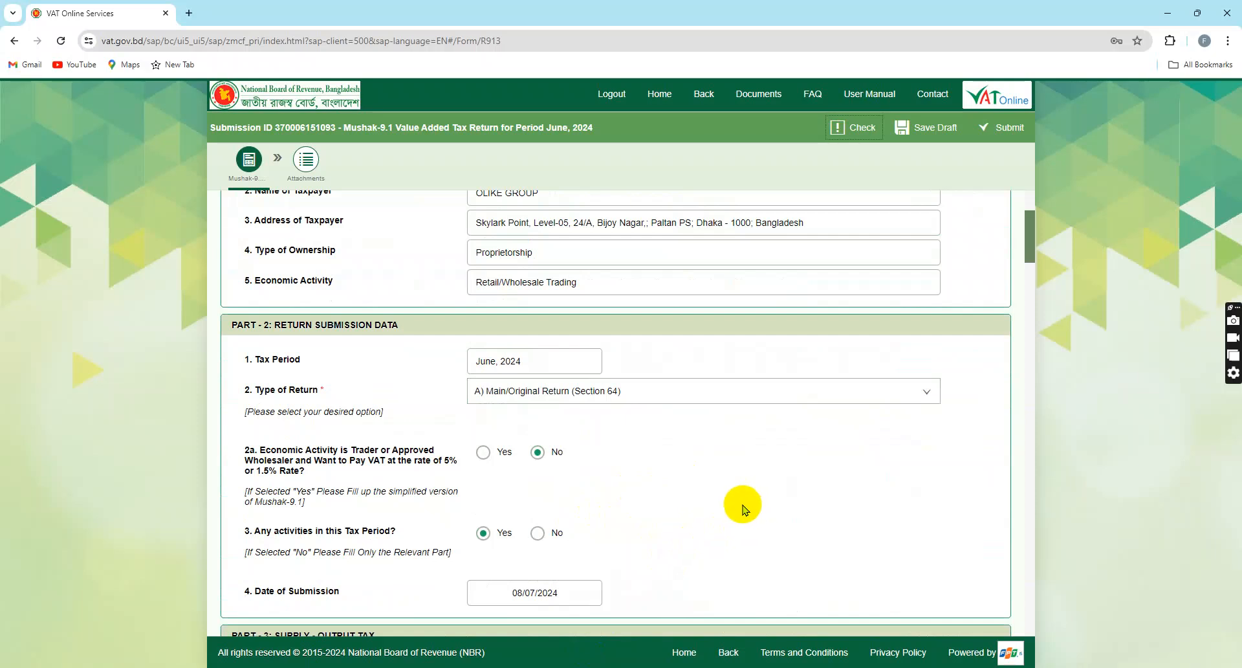
- Submit the June 2024 VAT return and confirm that all information given is true and accurate
left_click(1011, 129)
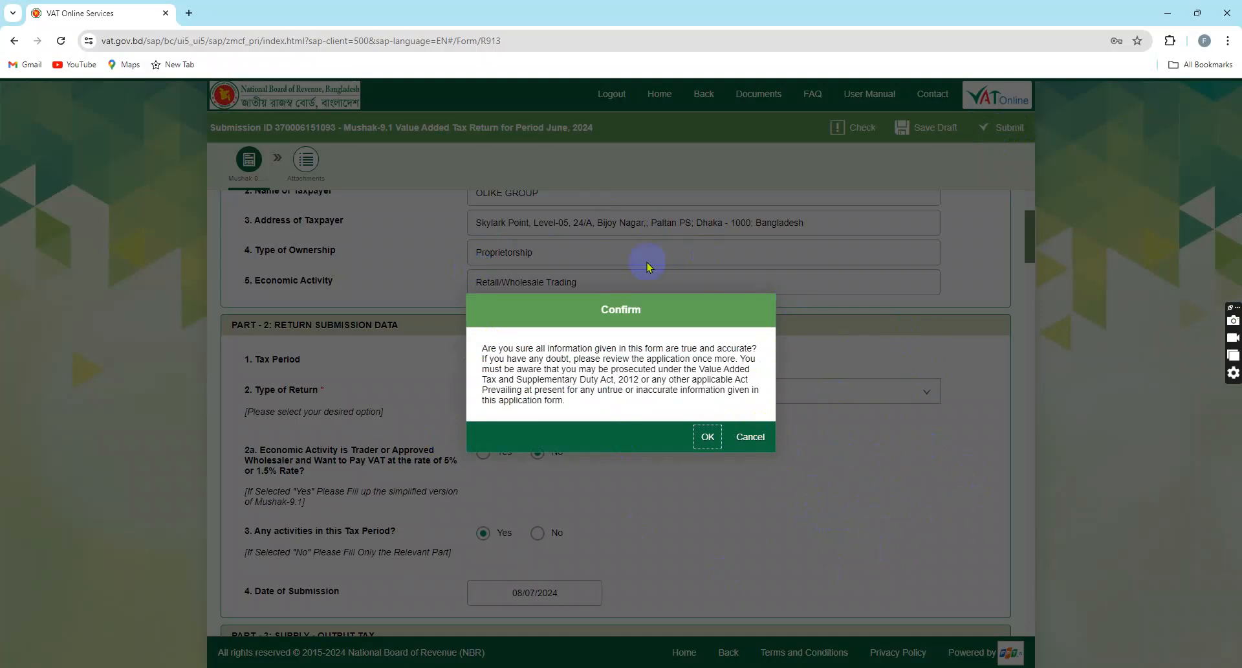
left_click(711, 438)
left_click(708, 438)
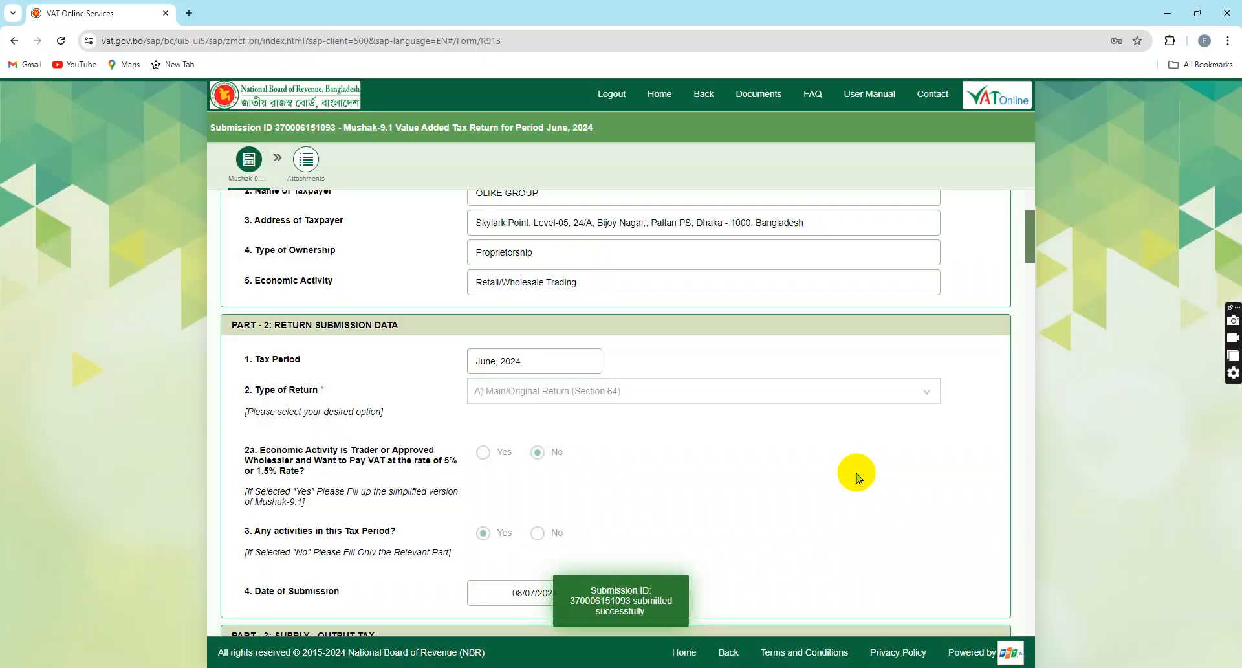
scroll(776, 518, "down", 3)
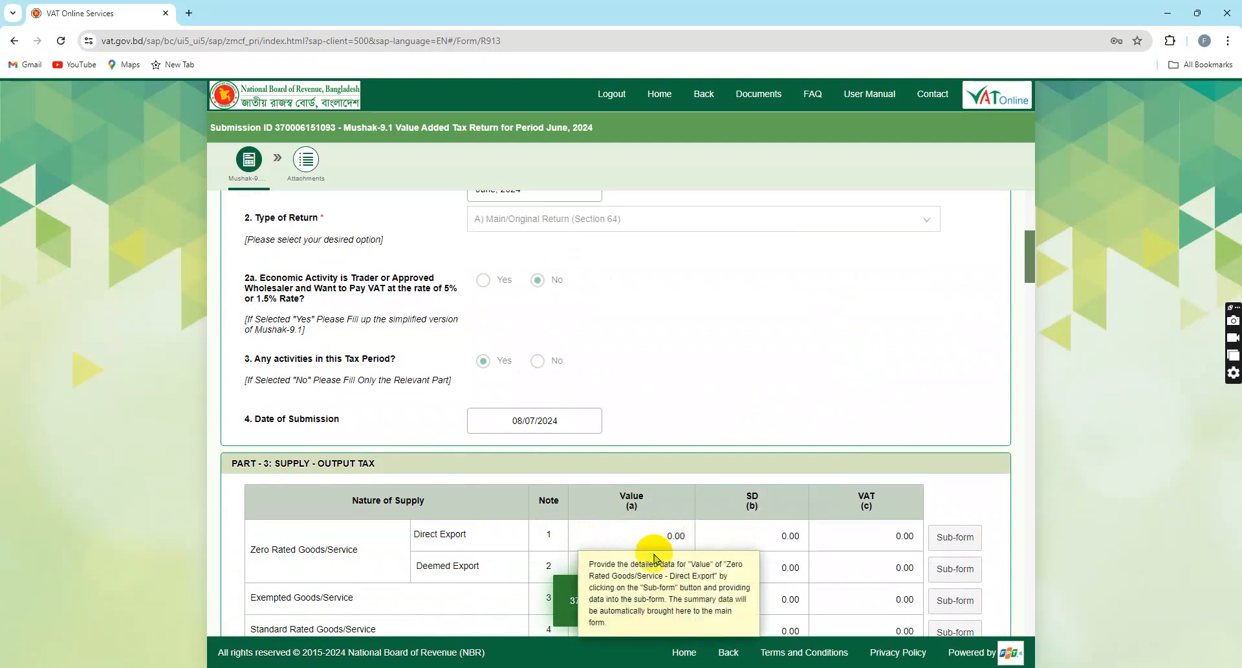
scroll(666, 518, "up", 5)
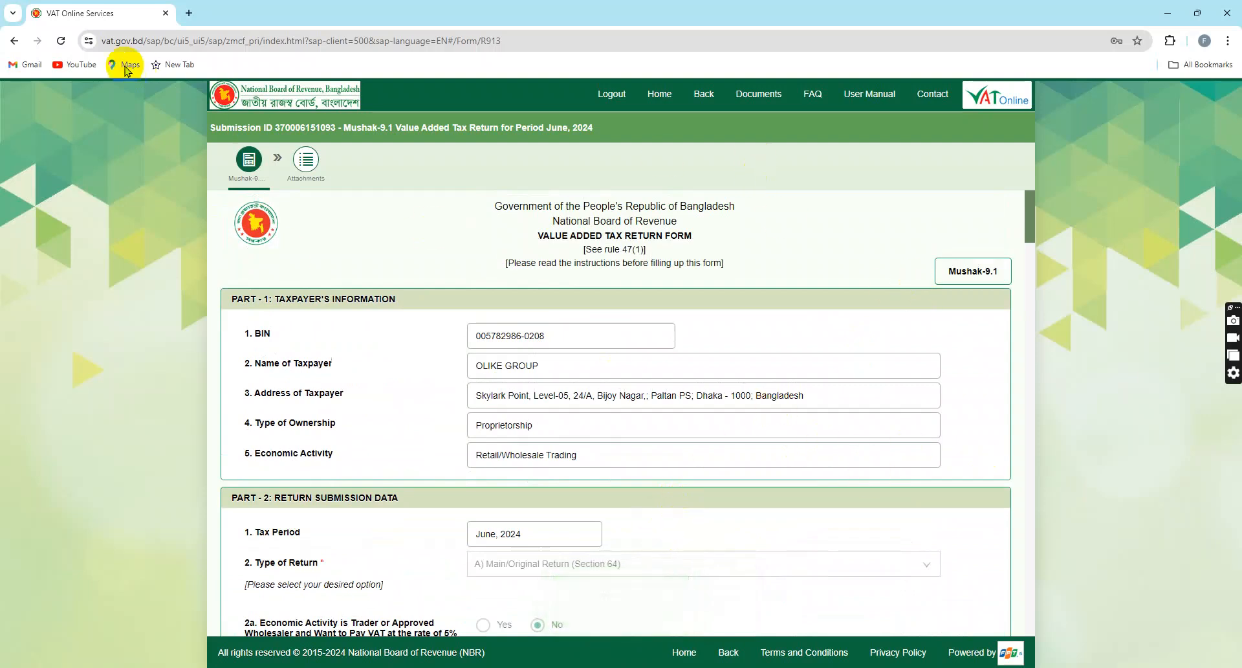
- Go back to the VAT Online home page, look through the Notifications list, and return to the home page
left_click(15, 42)
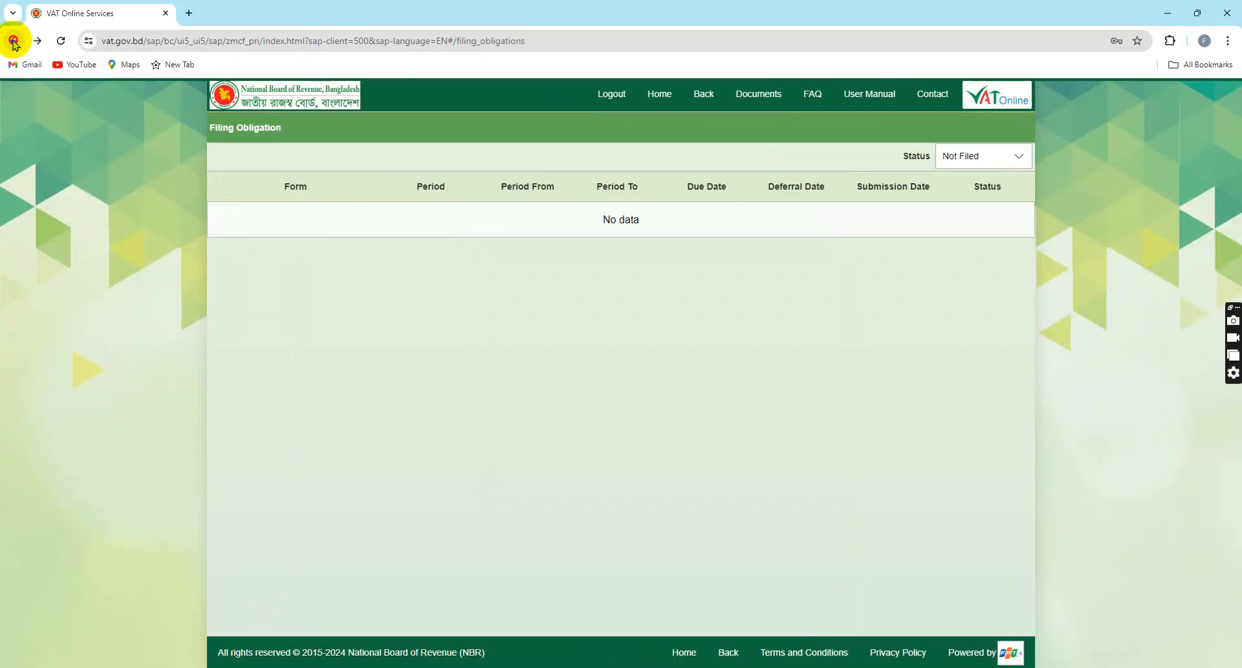
left_click(13, 42)
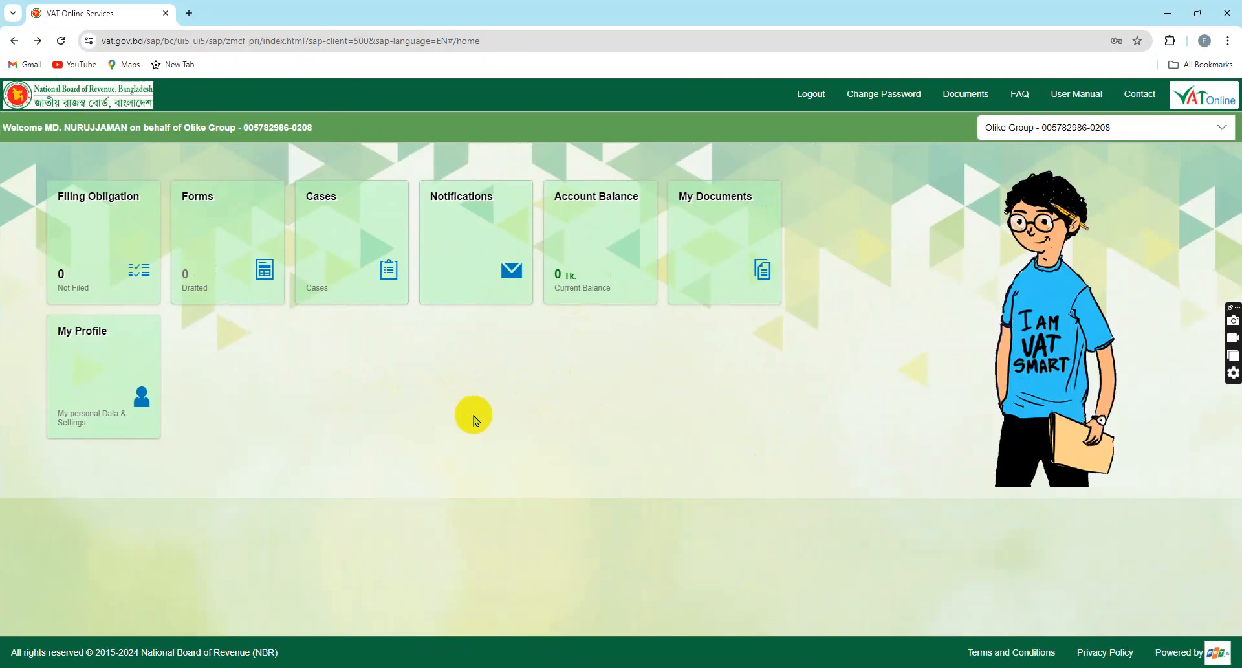
left_click(463, 239)
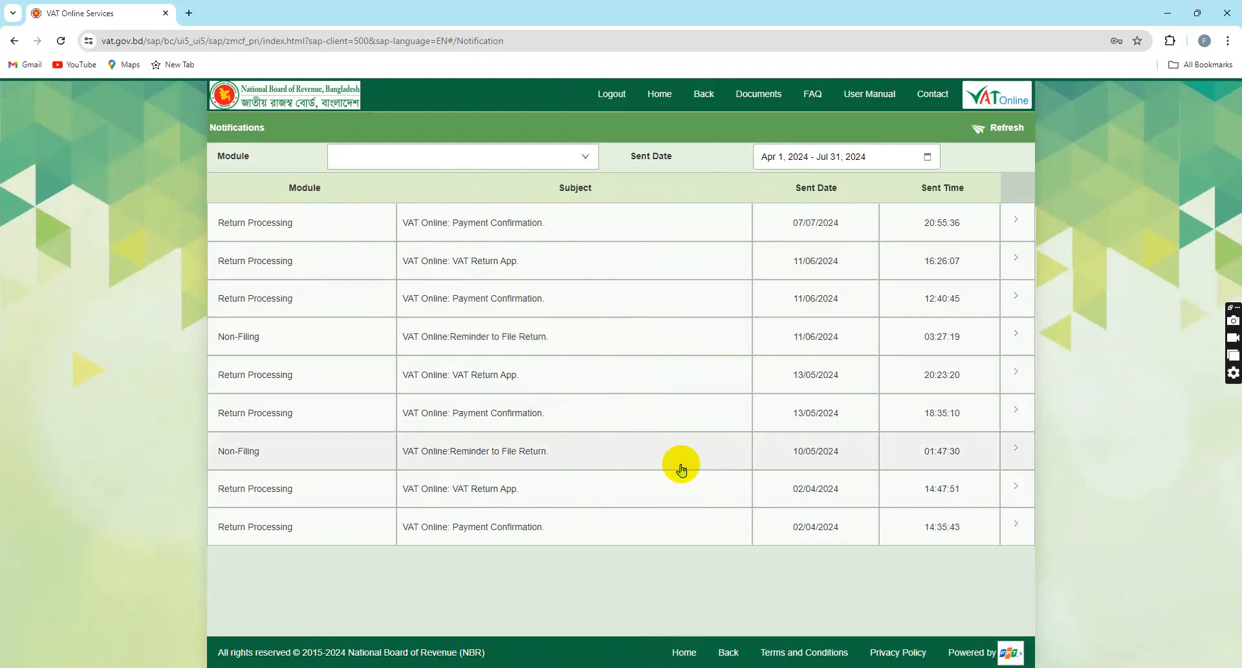
left_click(13, 43)
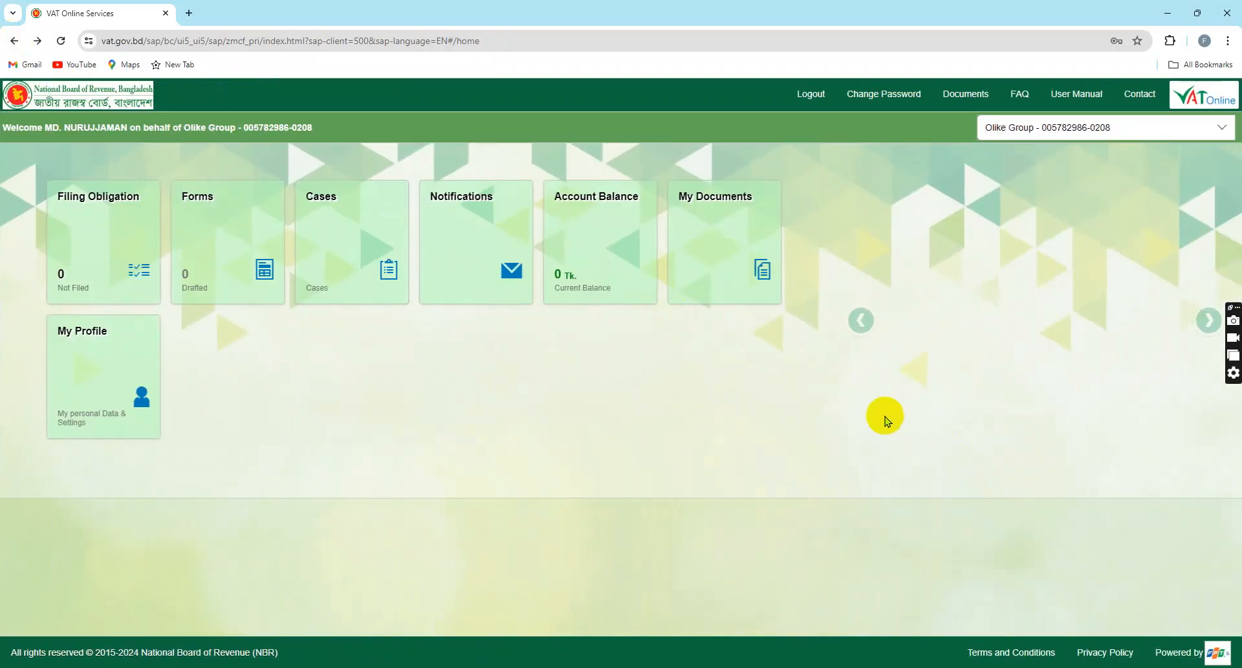